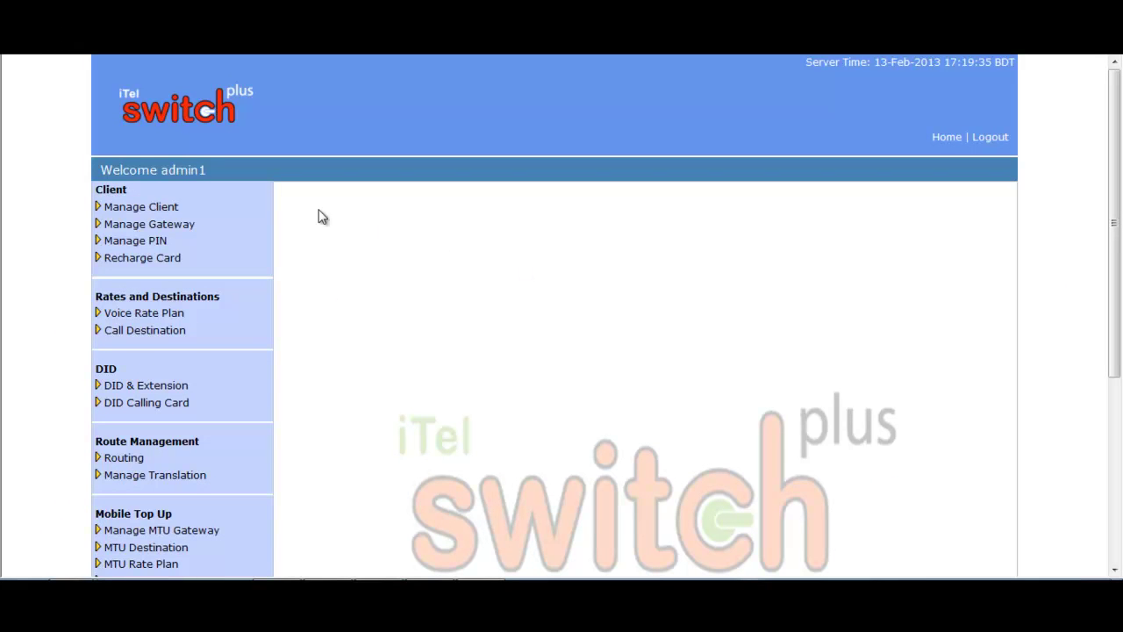
Step: Open the Add Client form and enter the client ID, password and password confirmation
click(170, 208)
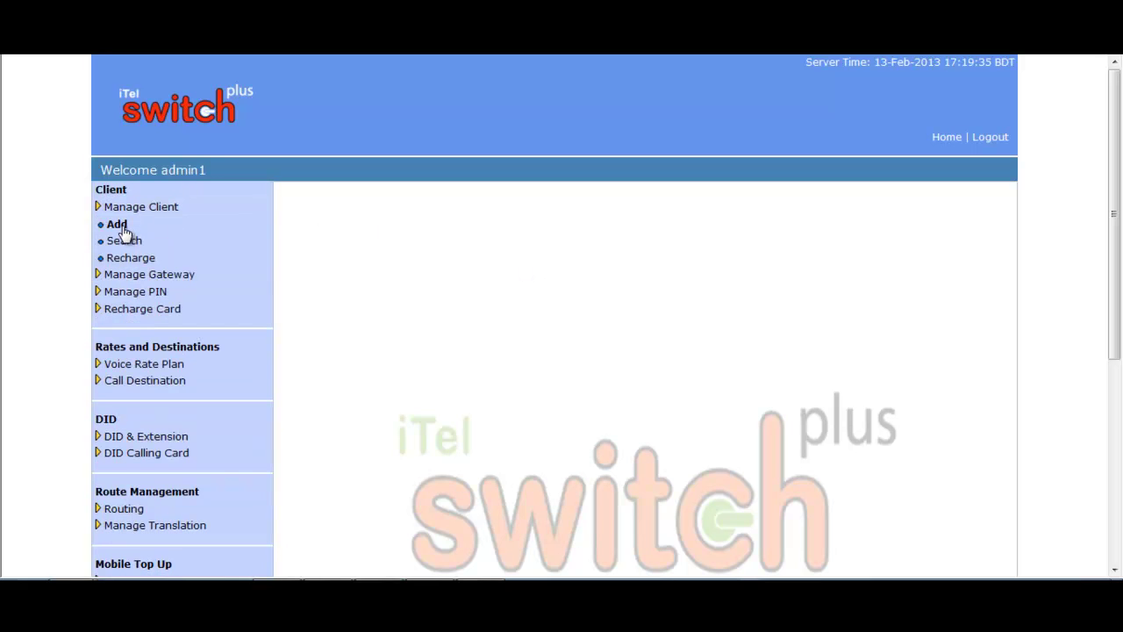
click(124, 231)
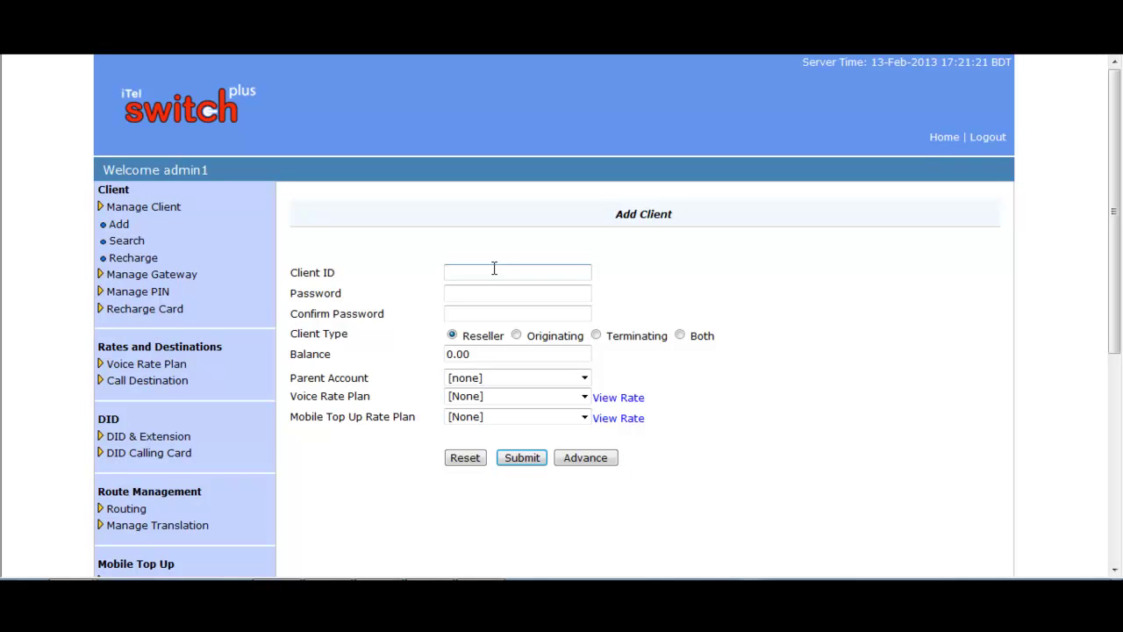
text(adnan)
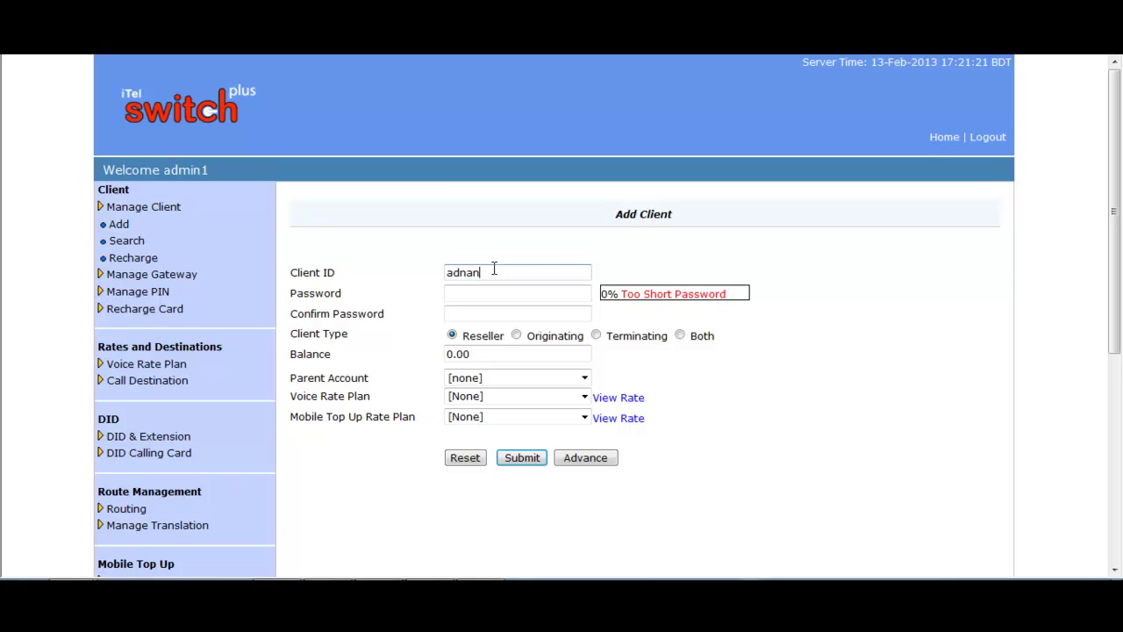
click(481, 291)
click(475, 312)
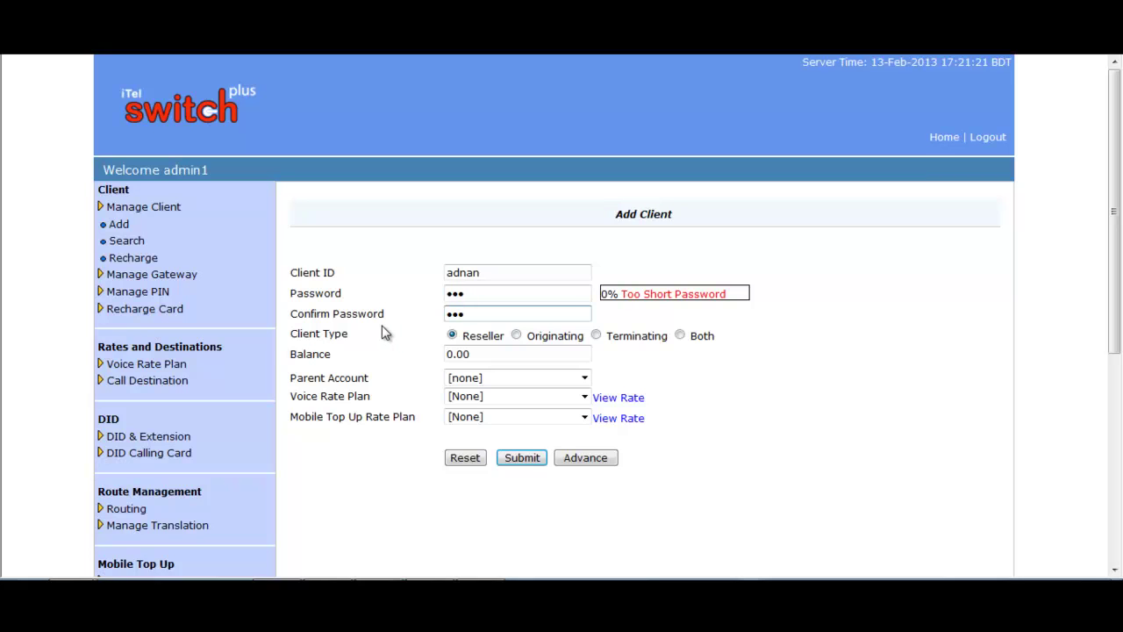
Step: Keep Reseller type, set balance 100, no parent account, and ABC Rate voice rate plan
click(453, 335)
drag(486, 360, 441, 355)
text(100)
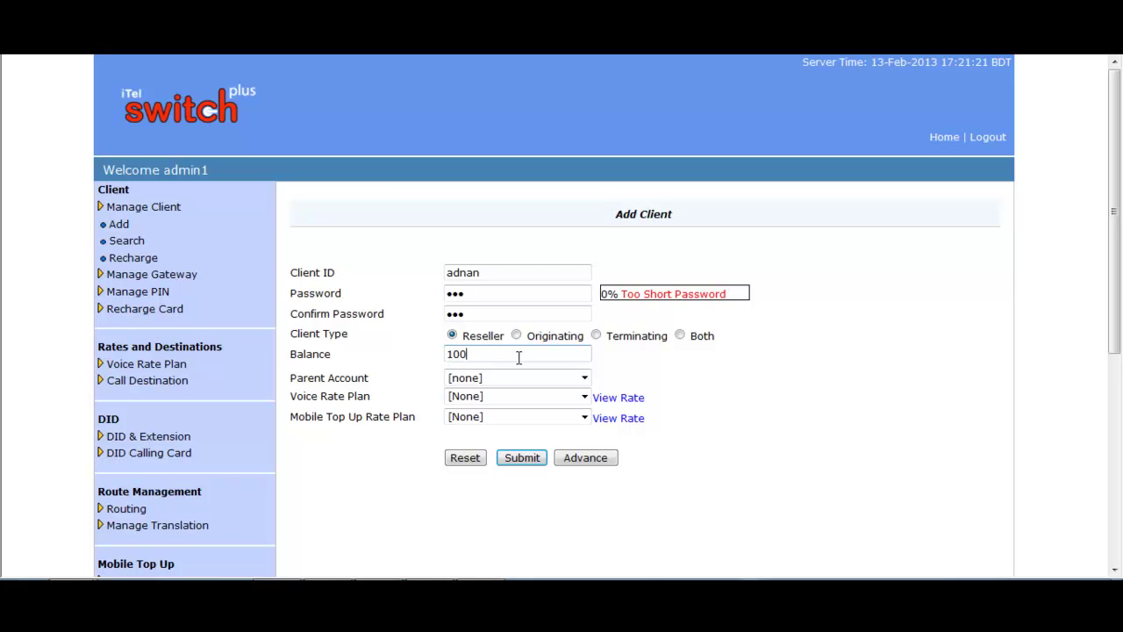
click(586, 378)
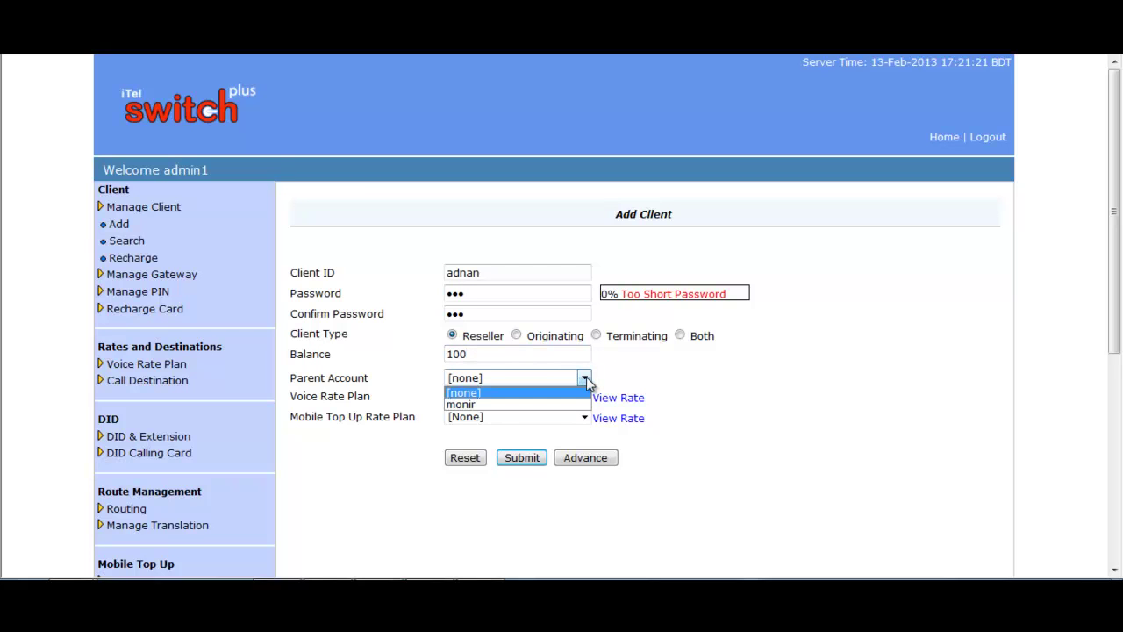
click(586, 378)
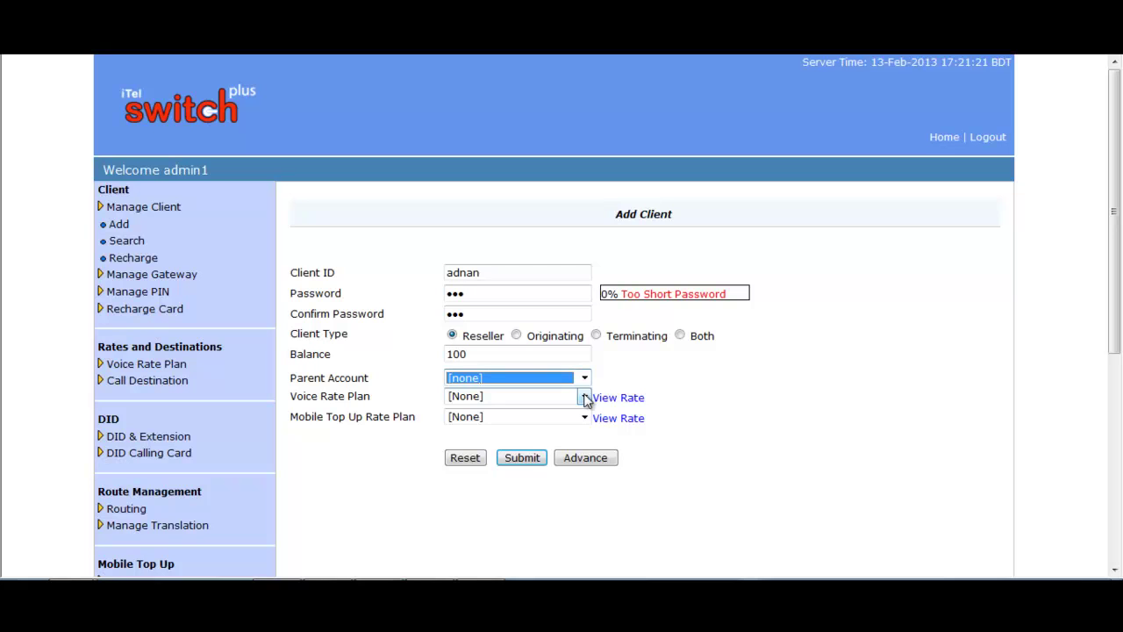
click(585, 398)
click(500, 424)
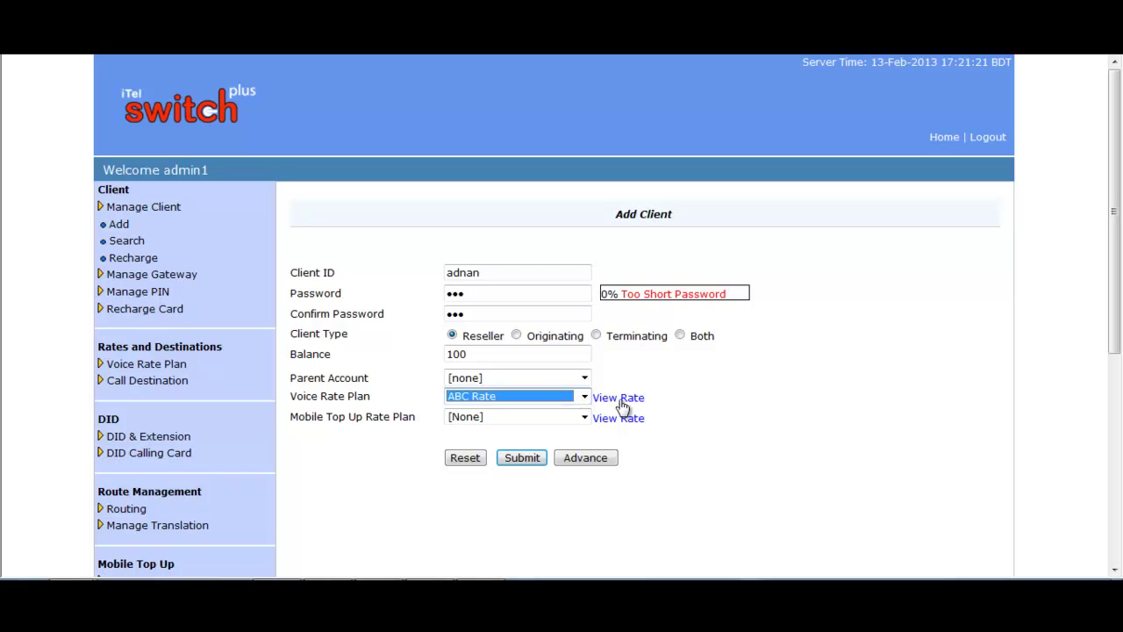
click(622, 402)
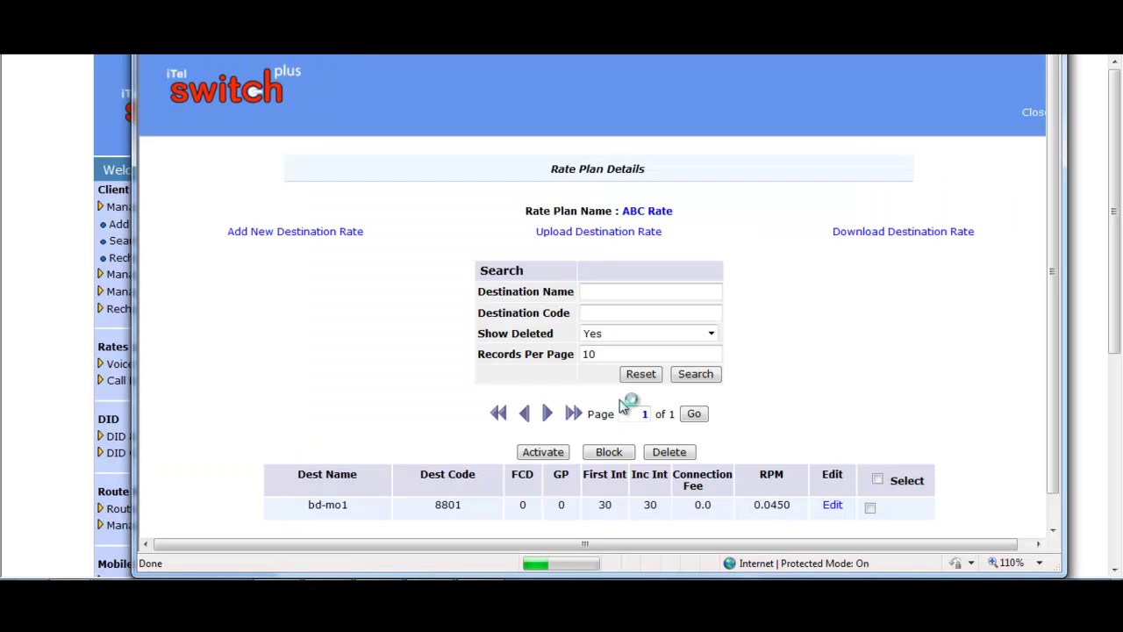
scroll(848, 351, down, 1)
scroll(965, 220, up, 1)
click(1030, 113)
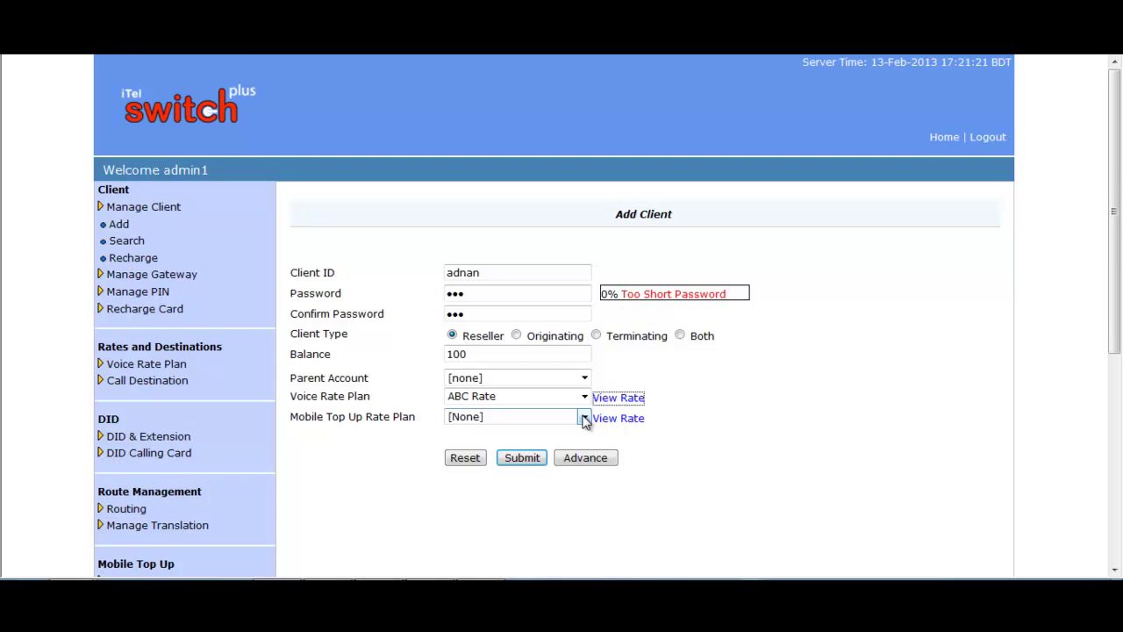
Step: Choose MTU new rate as the mobile top-up plan and submit the client
click(583, 417)
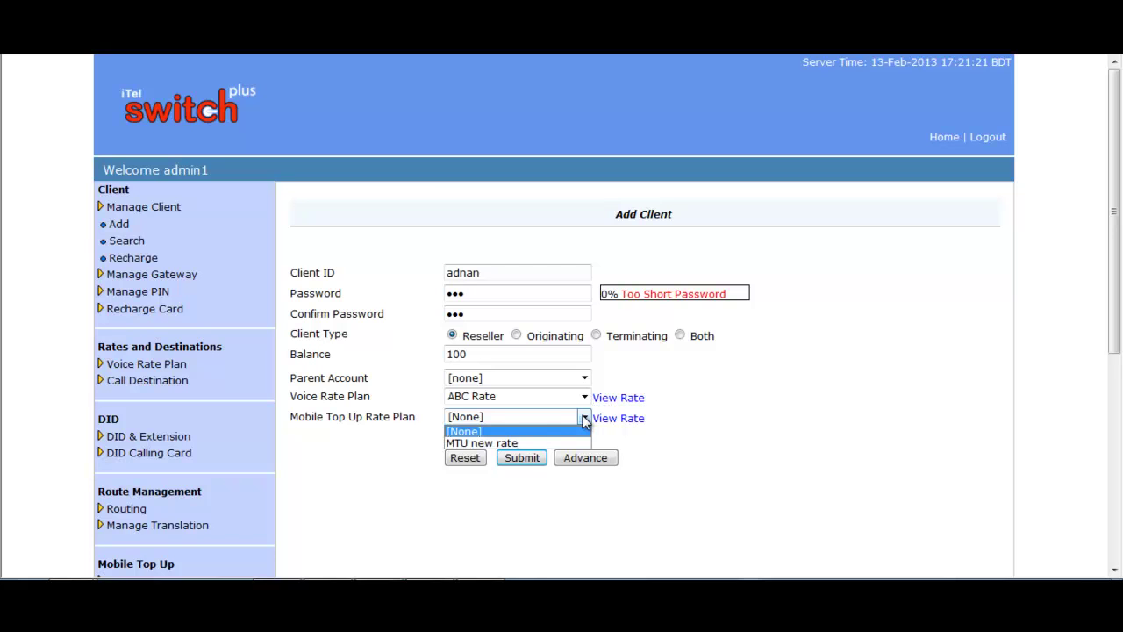
click(510, 441)
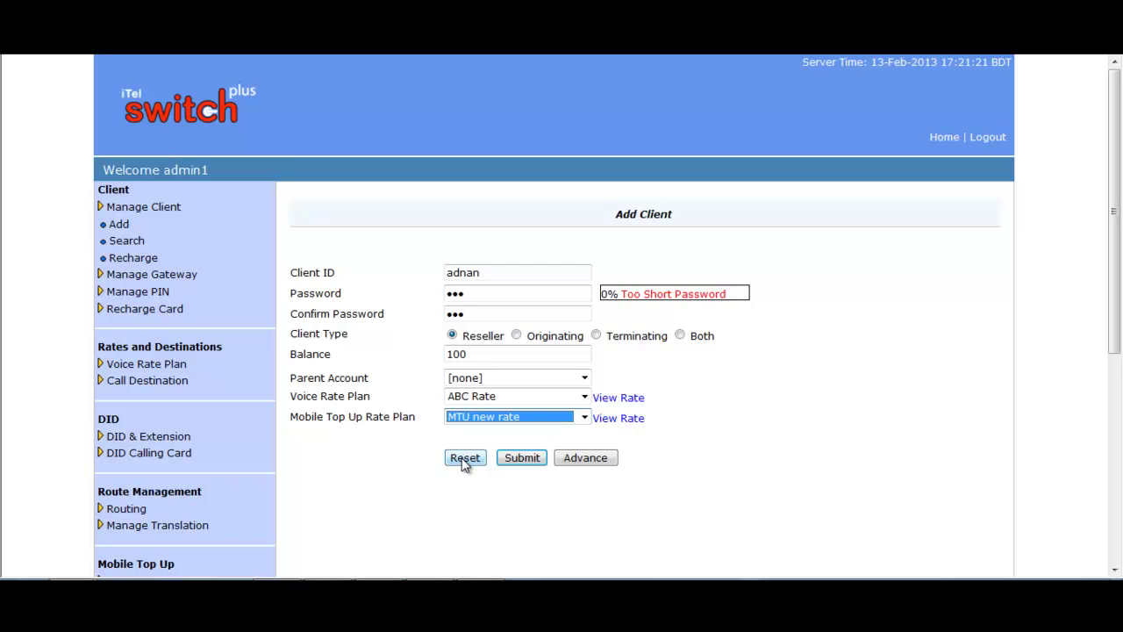
click(523, 458)
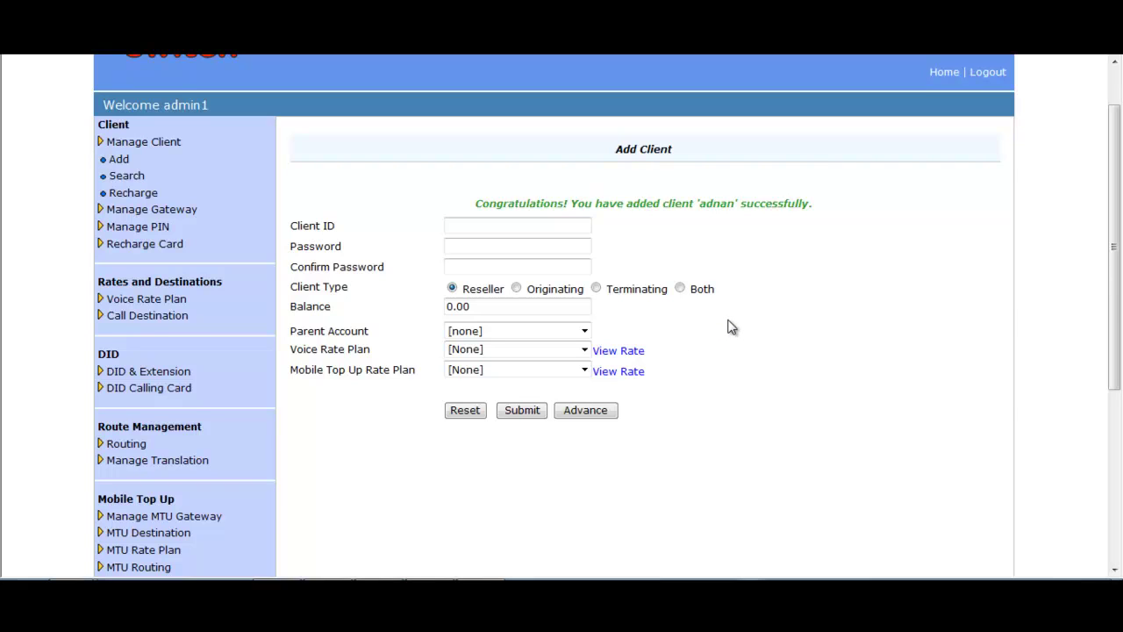
click(492, 226)
Step: Enter the second client's ID, password and password confirmation
text(minir)
click(465, 245)
click(472, 268)
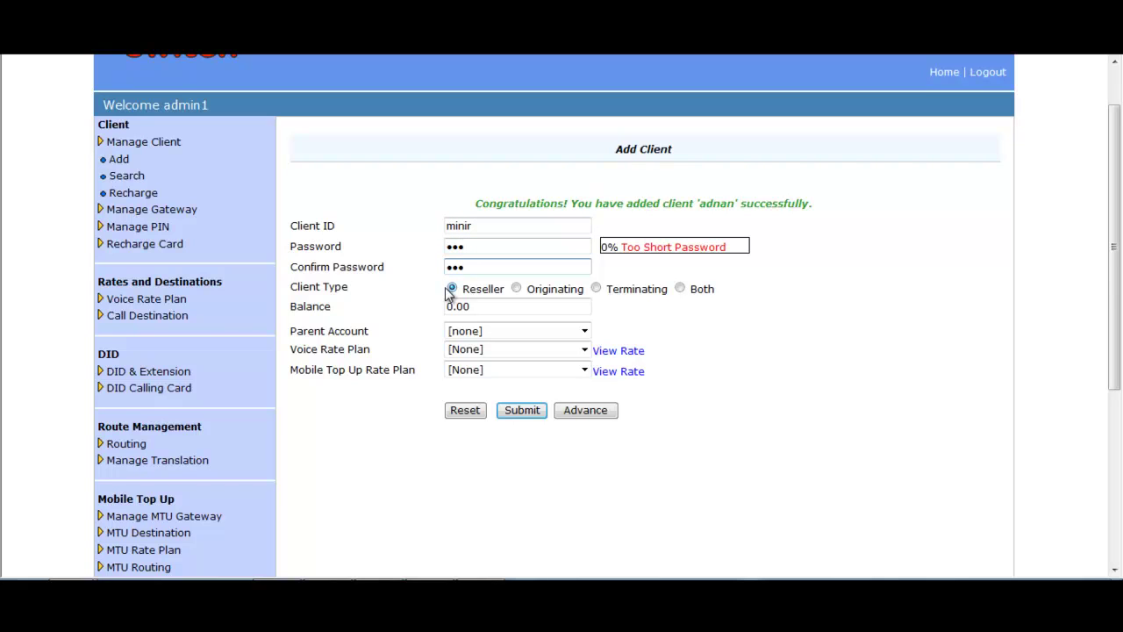
Step: Keep Reseller type, set balance 30, no parent account, and Test rate Plan voice plan
click(453, 290)
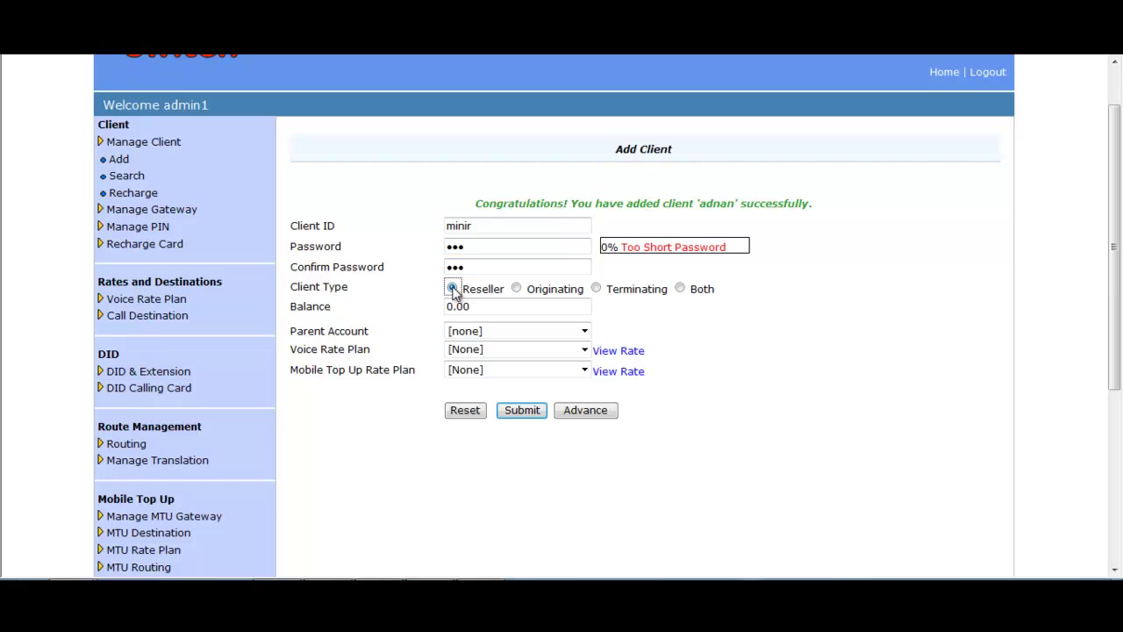
drag(479, 307, 432, 304)
text(30)
click(585, 331)
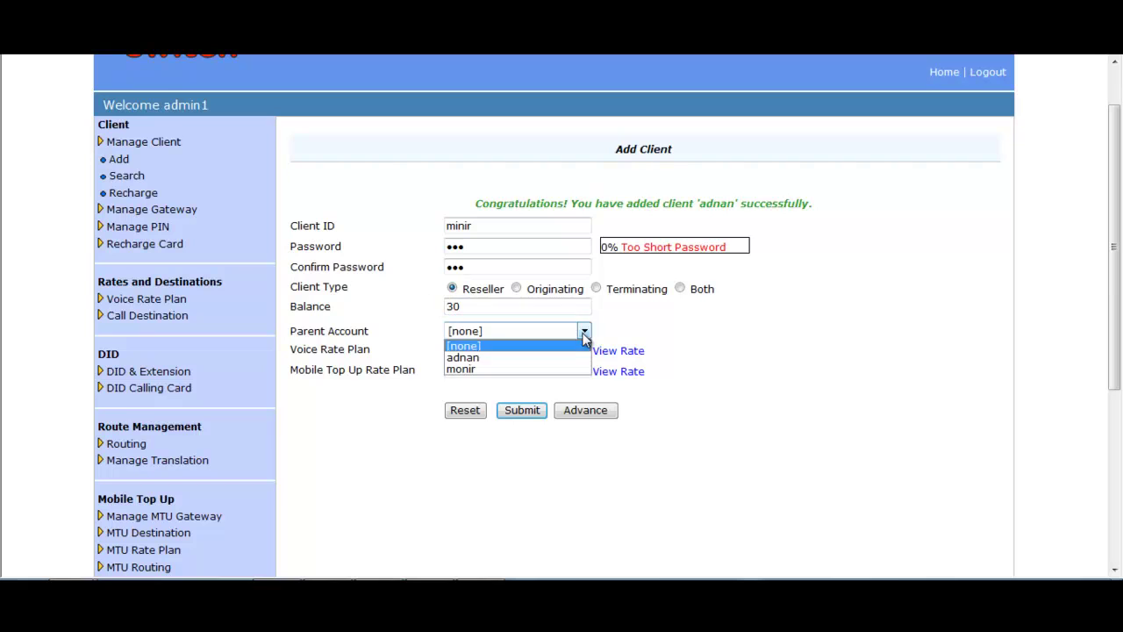
click(585, 336)
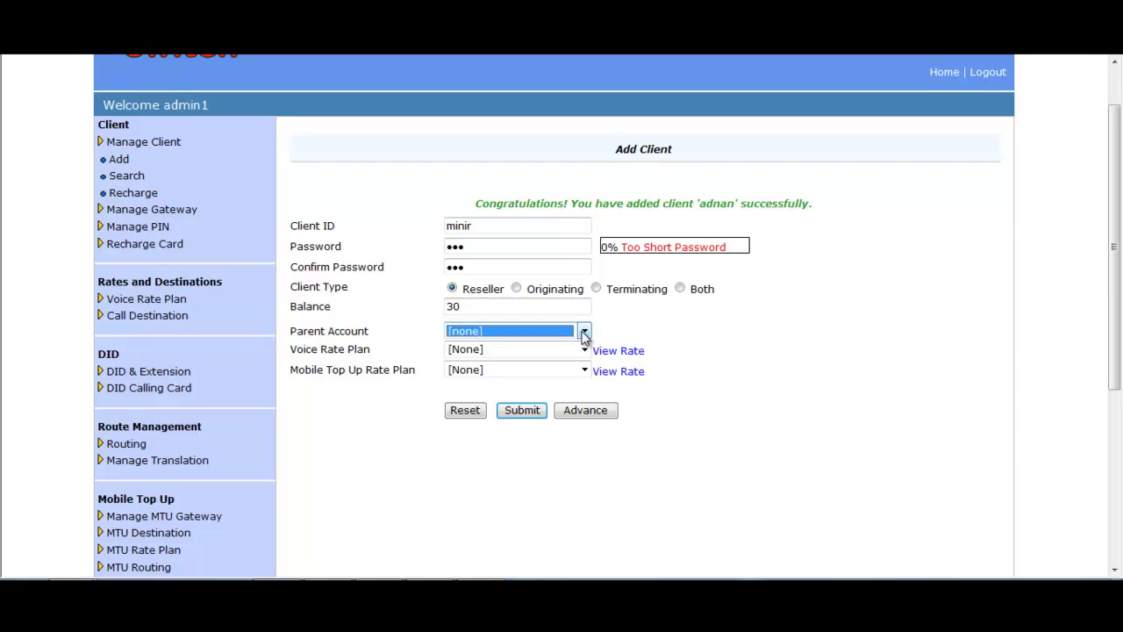
click(584, 350)
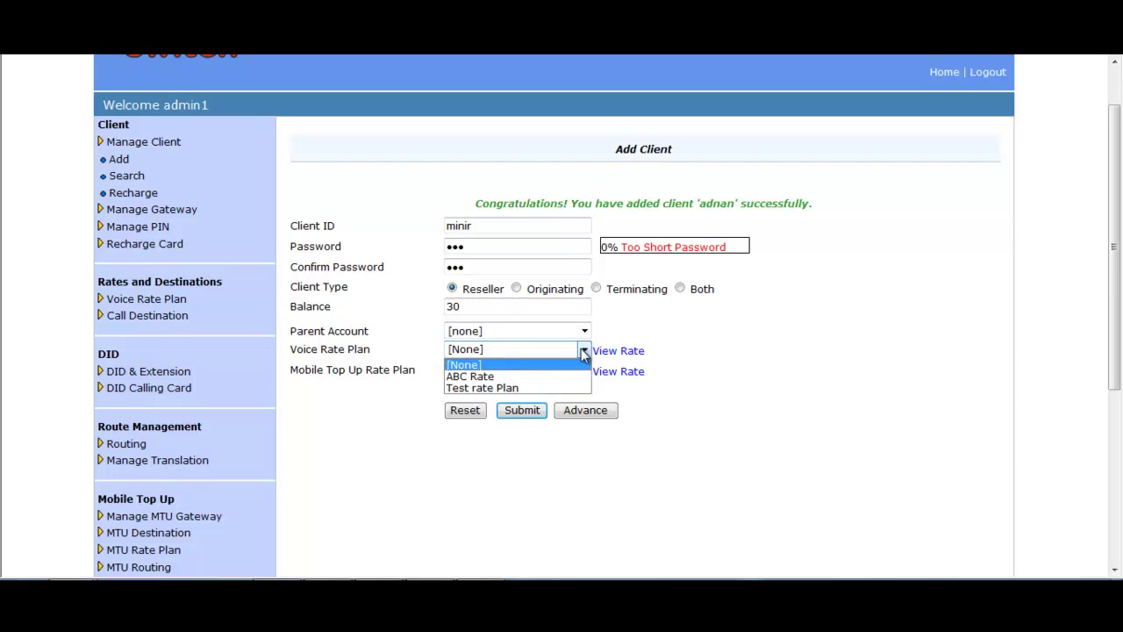
click(494, 388)
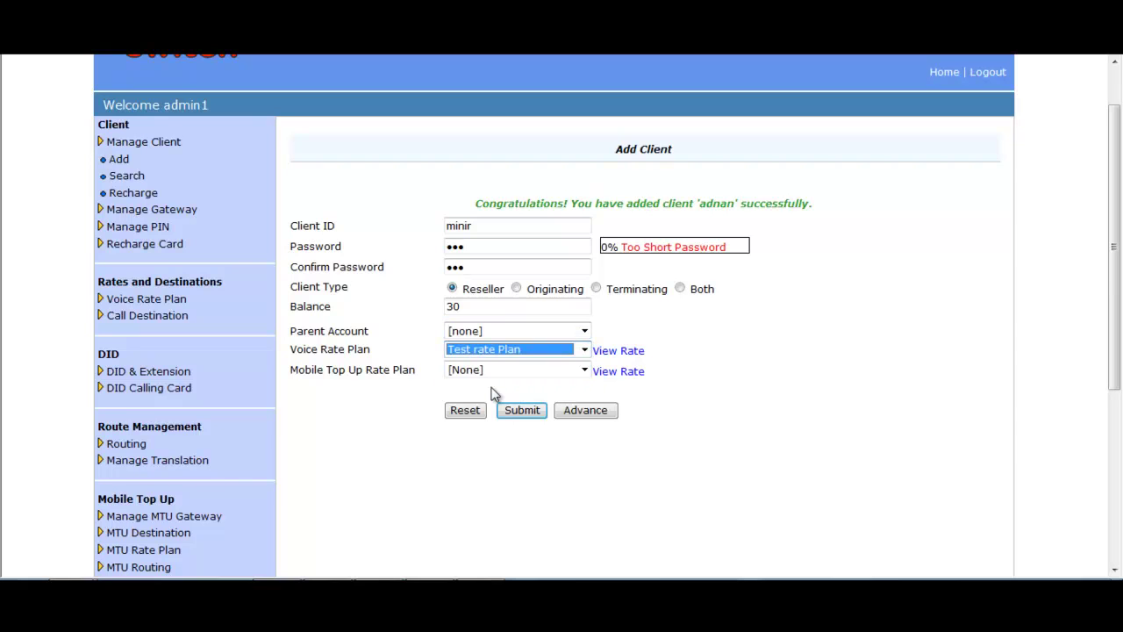
Step: In advanced settings, increase voice rates by 1% under a new plan named 'minir rate'
click(585, 412)
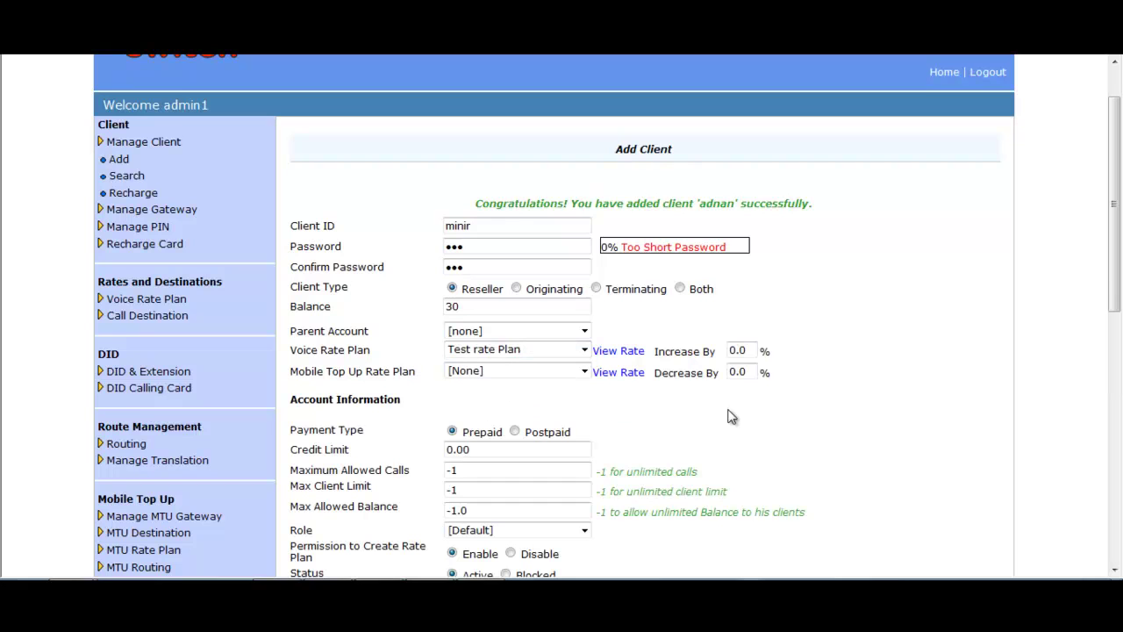
click(752, 350)
key(BackSpace)
key(BackSpace)
key(BackSpace)
text(1)
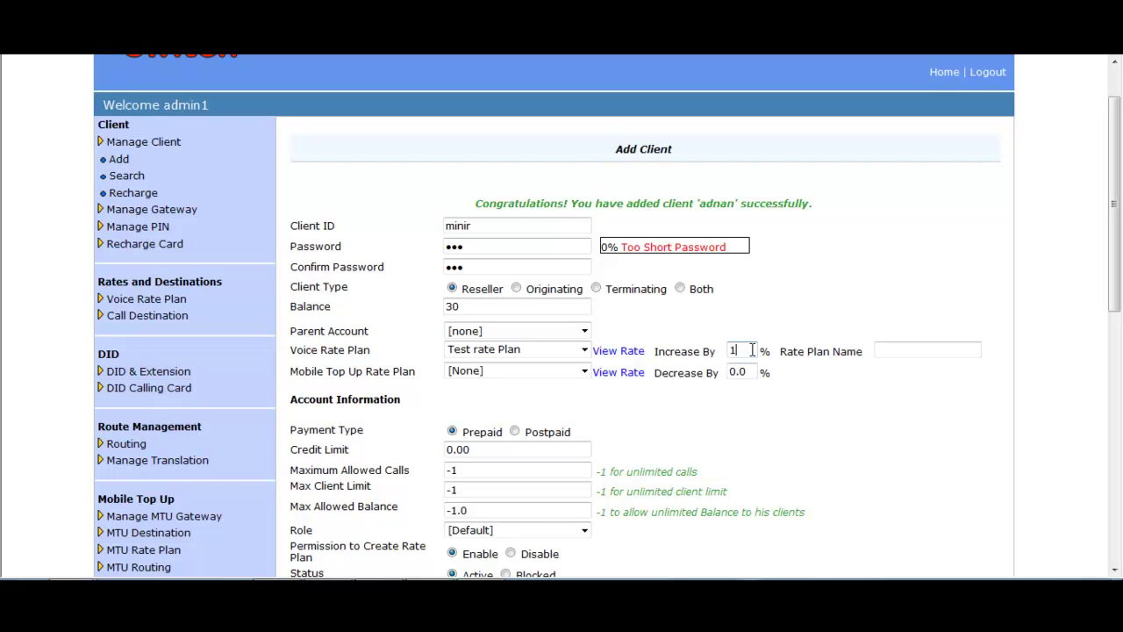
click(882, 349)
text(minir rate)
Step: Keep no top-up plan and credit limit 0.00, and set maximum allowed calls to 100
scroll(666, 324, down, 1)
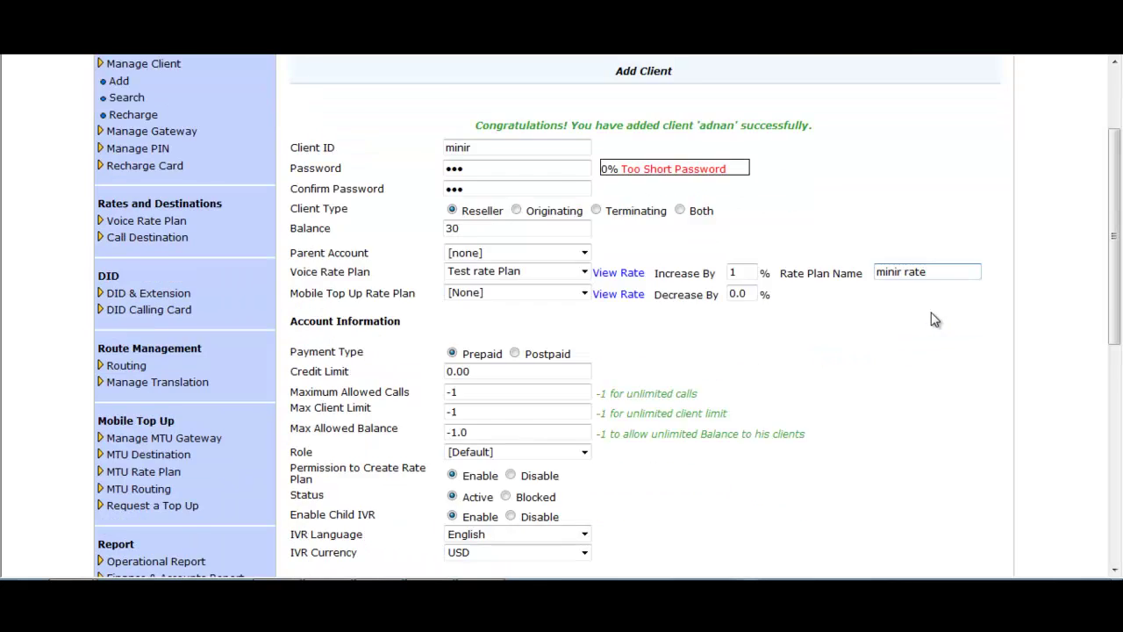
scroll(430, 332, down, 1)
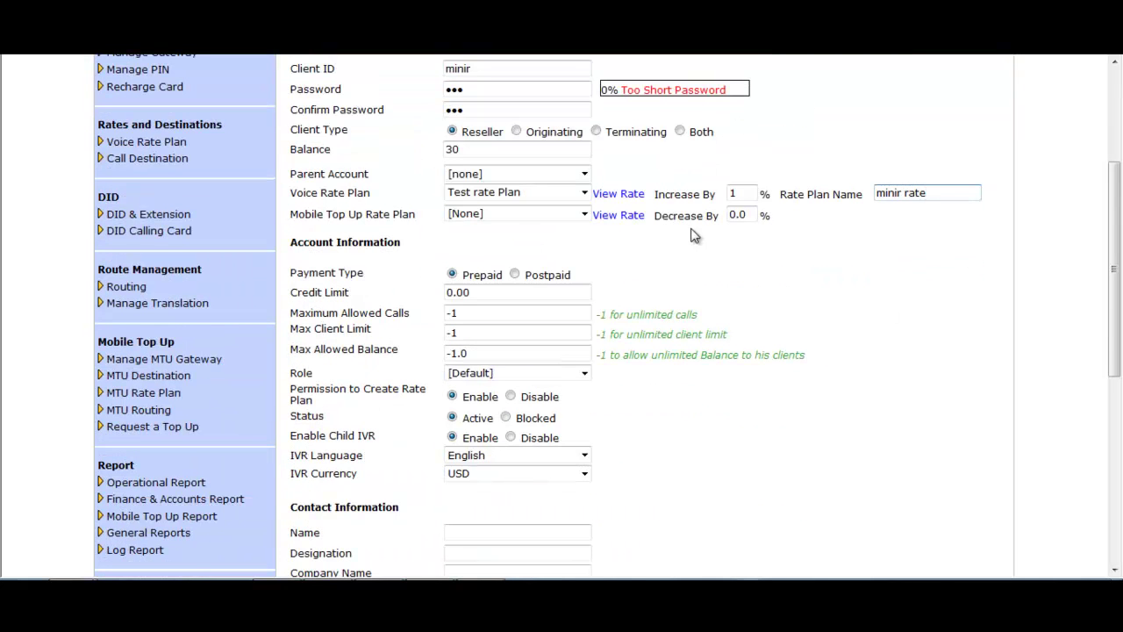
click(583, 214)
click(582, 214)
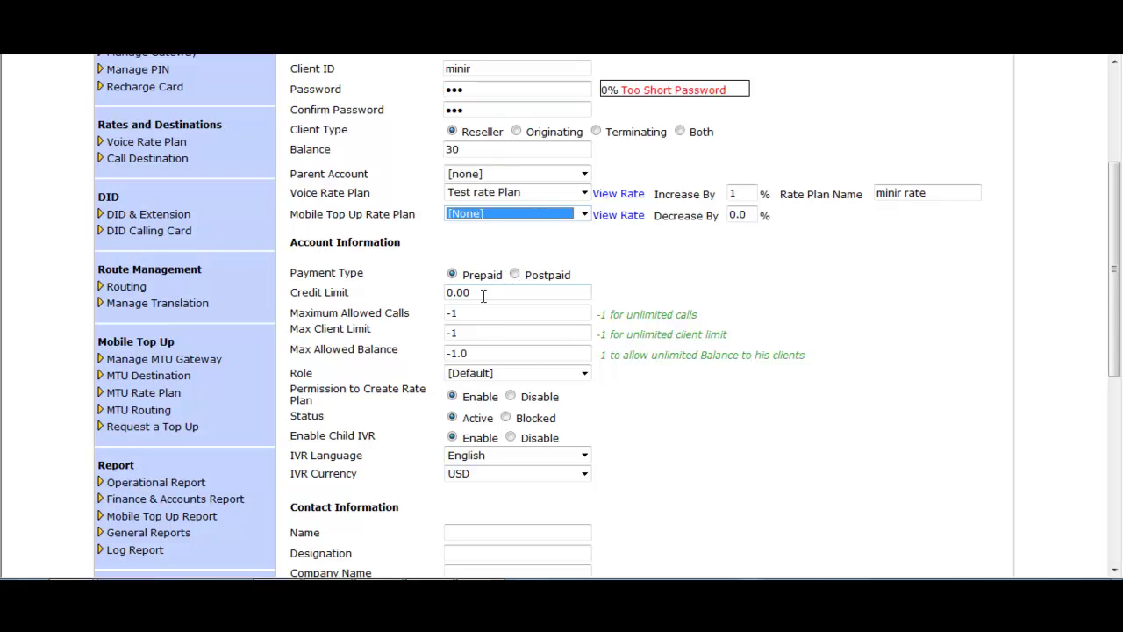
drag(482, 293, 449, 292)
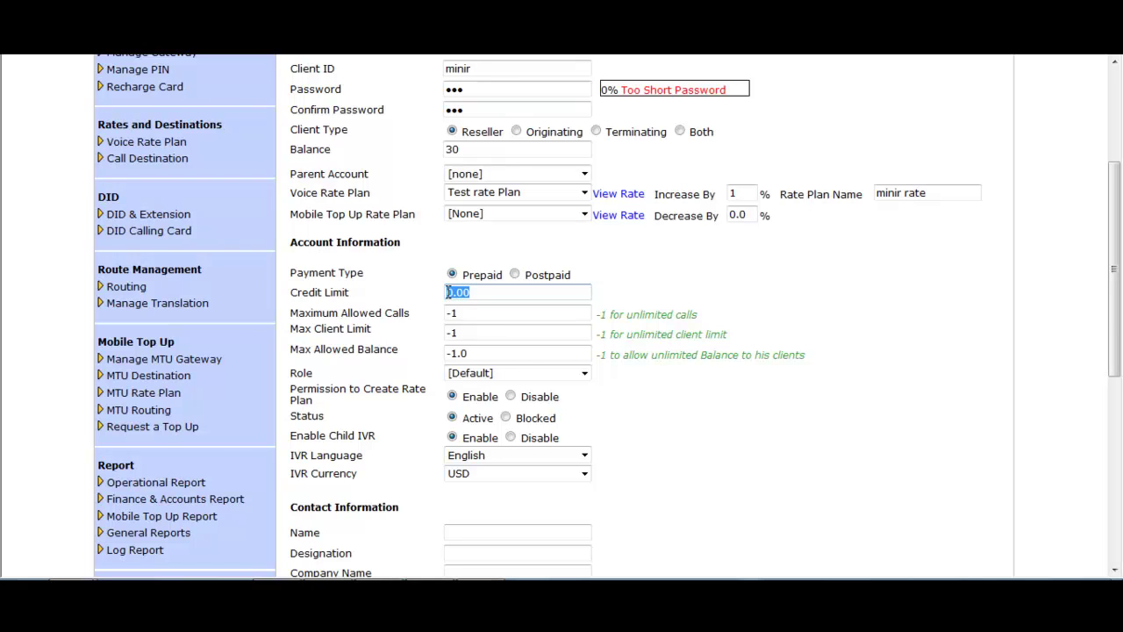
click(474, 292)
click(466, 313)
drag(468, 314, 441, 313)
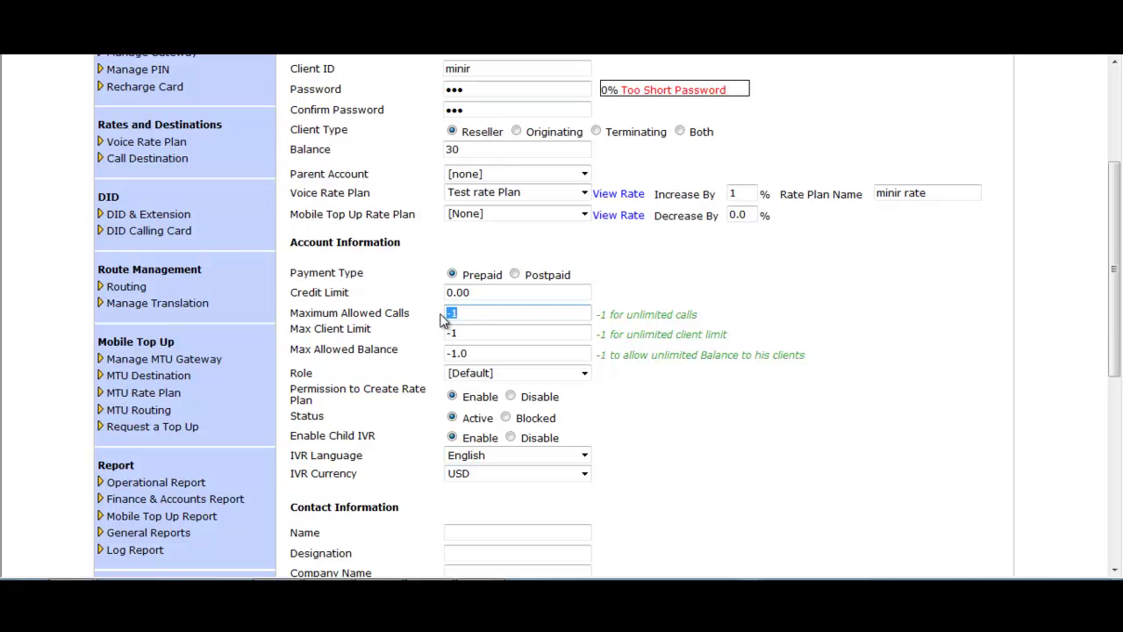
click(479, 314)
key(BackSpace)
key(BackSpace)
text(100)
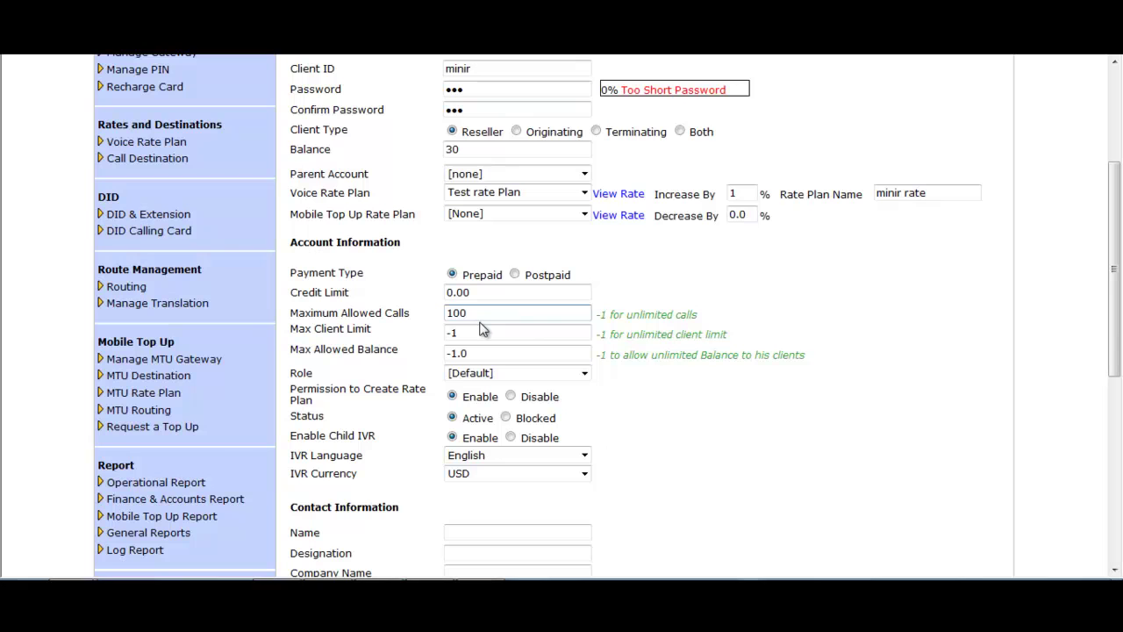
Step: Set the max client limit to 20 and the max allowed balance to 5000
click(483, 332)
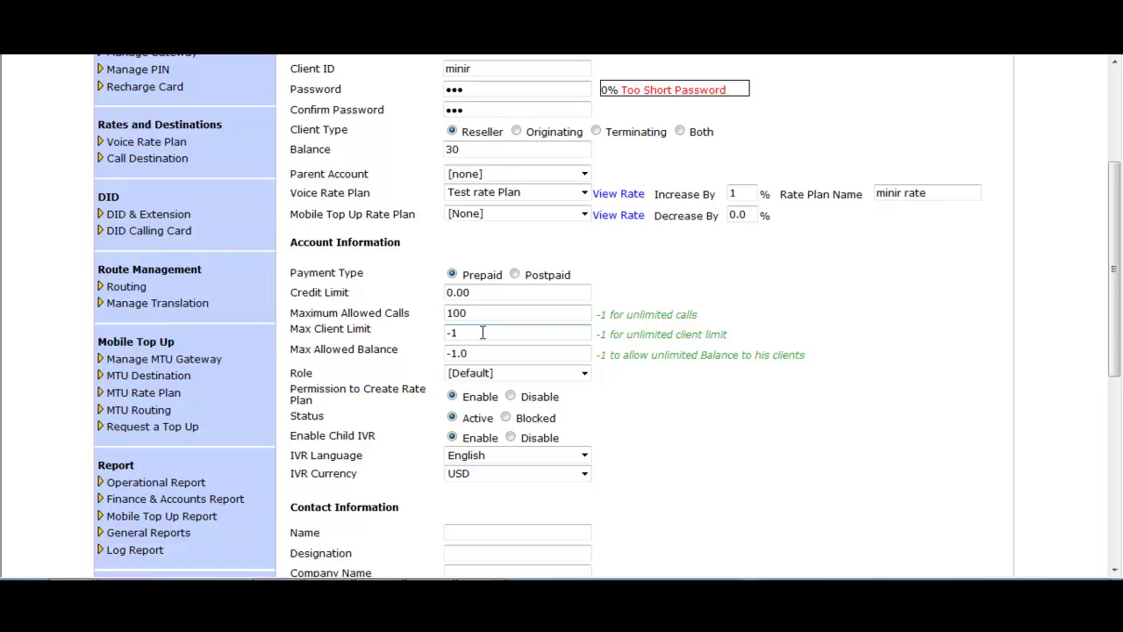
double_click(474, 332)
click(495, 334)
drag(489, 334, 450, 332)
text(20)
click(501, 352)
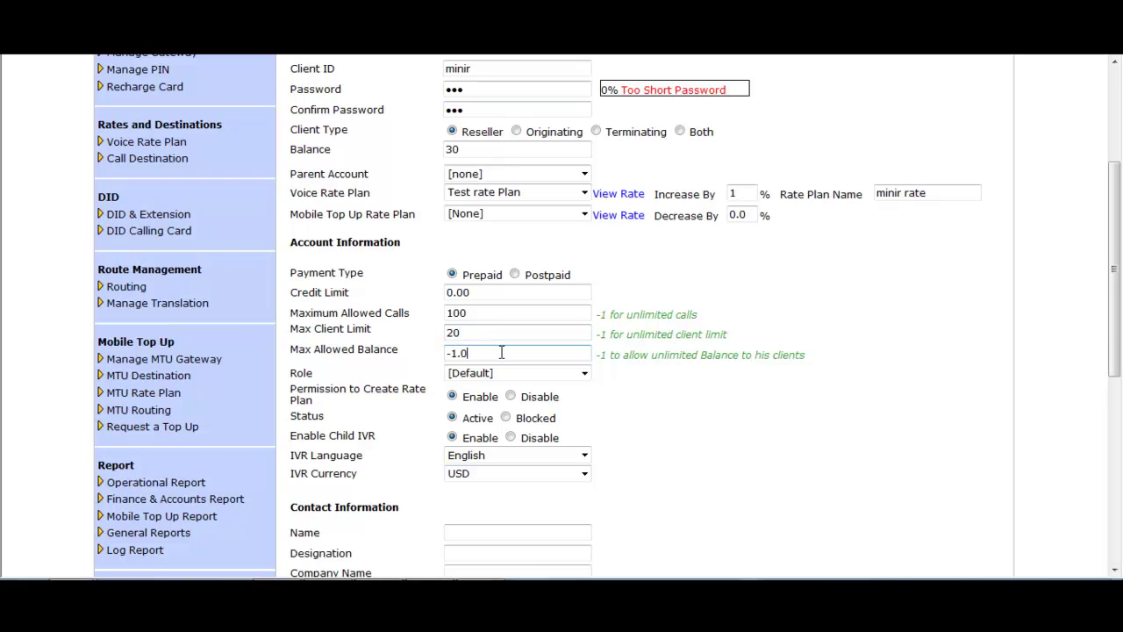
drag(474, 353, 444, 352)
text(5000)
click(582, 374)
click(581, 376)
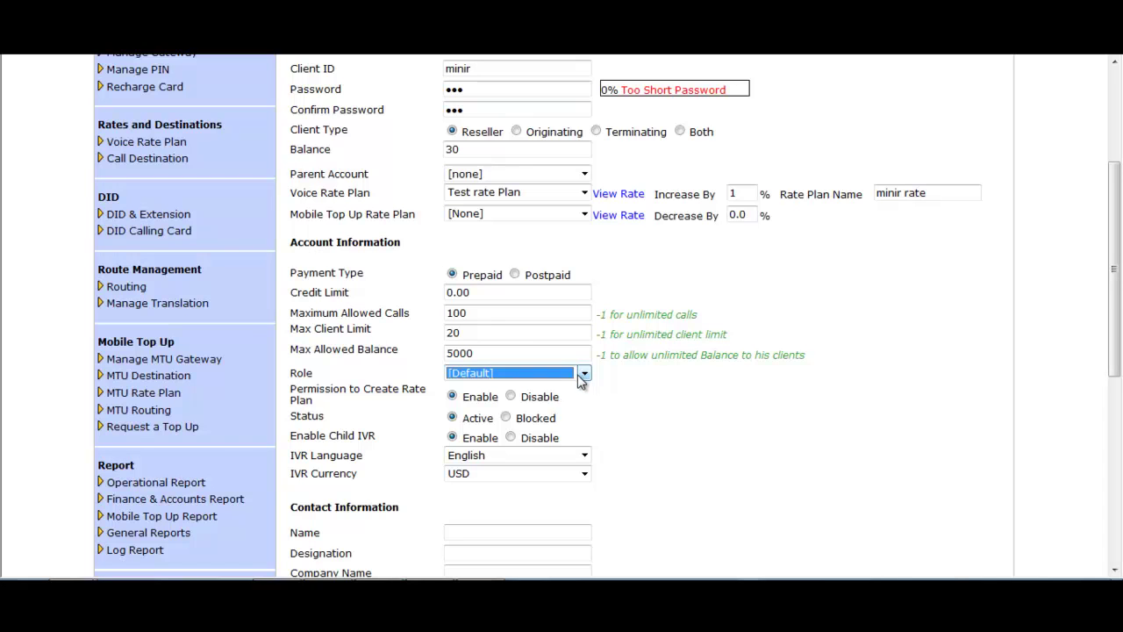
click(453, 397)
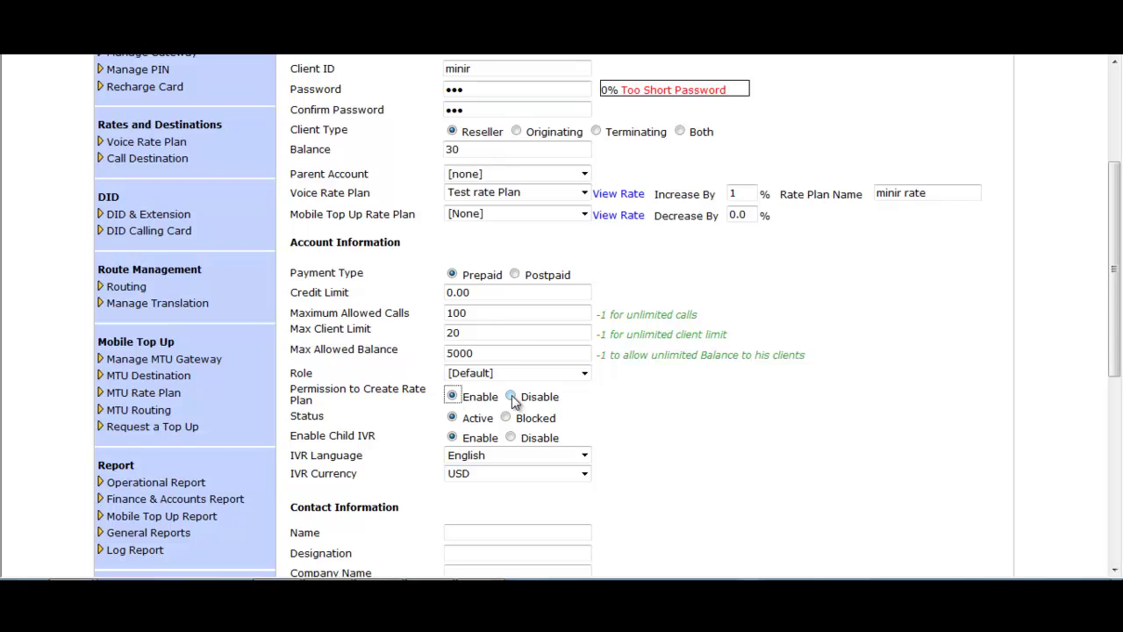
drag(521, 398, 583, 400)
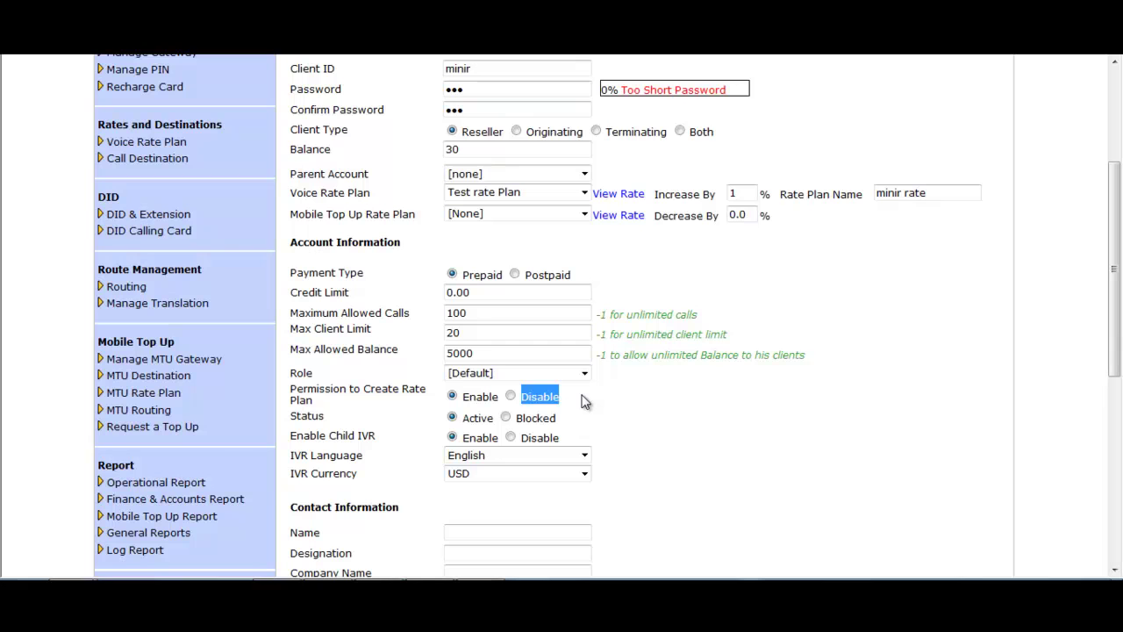
click(452, 418)
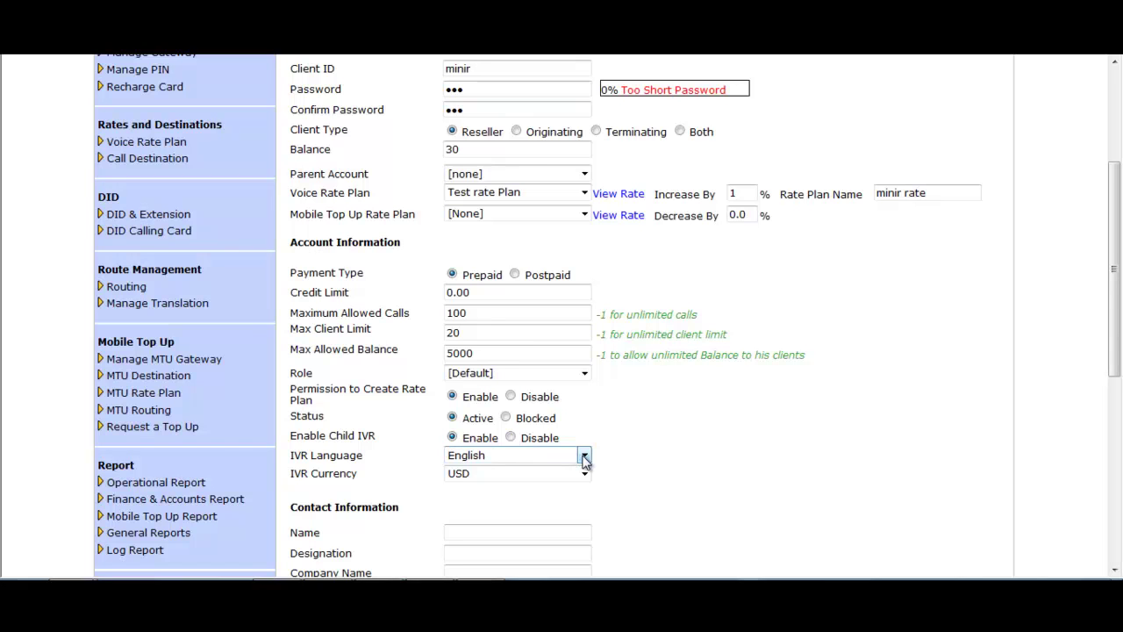
click(585, 456)
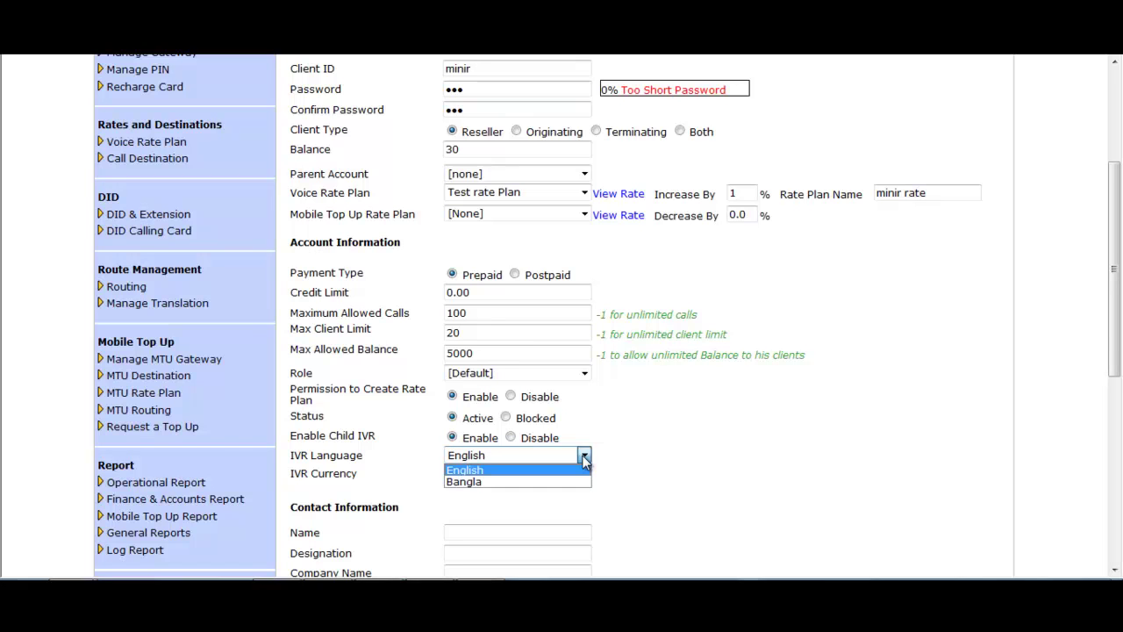
click(586, 458)
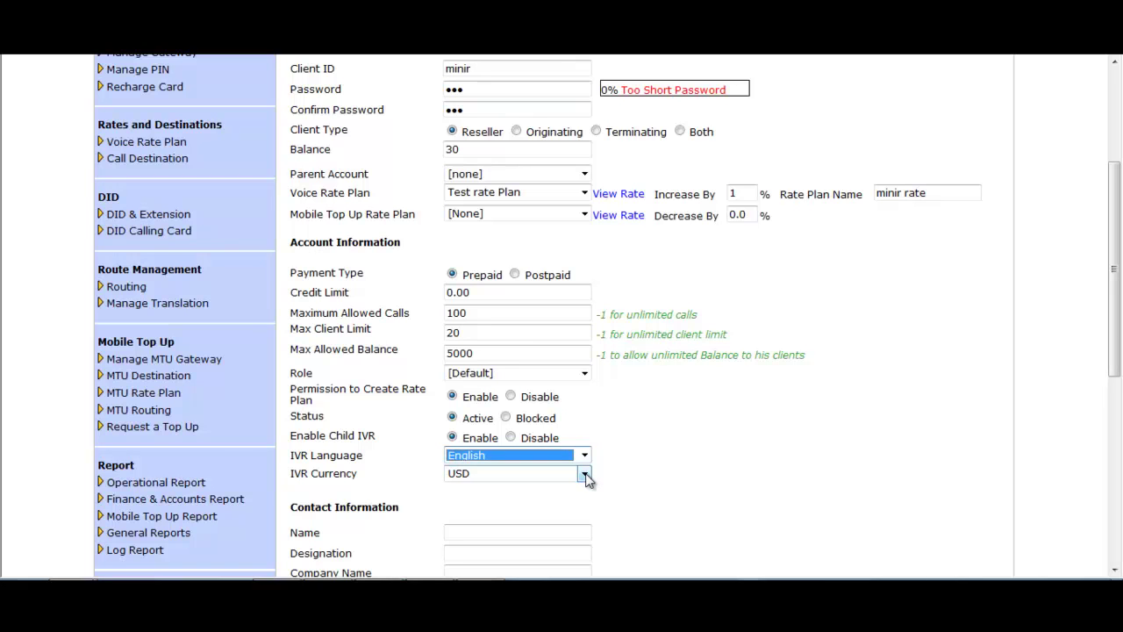
click(585, 474)
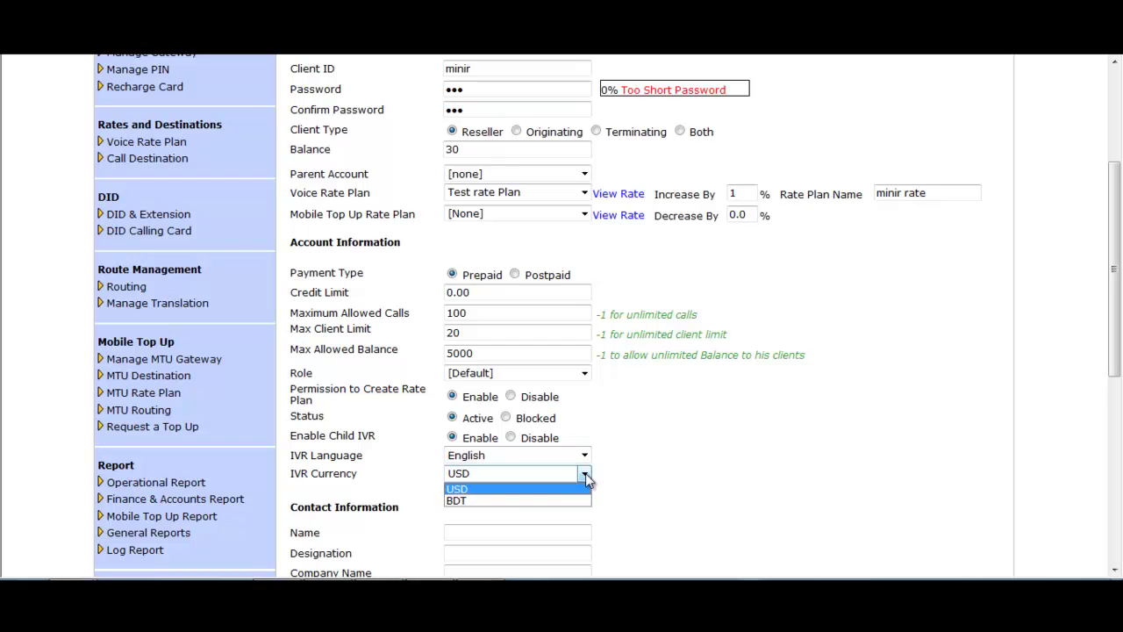
click(585, 474)
scroll(812, 332, down, 3)
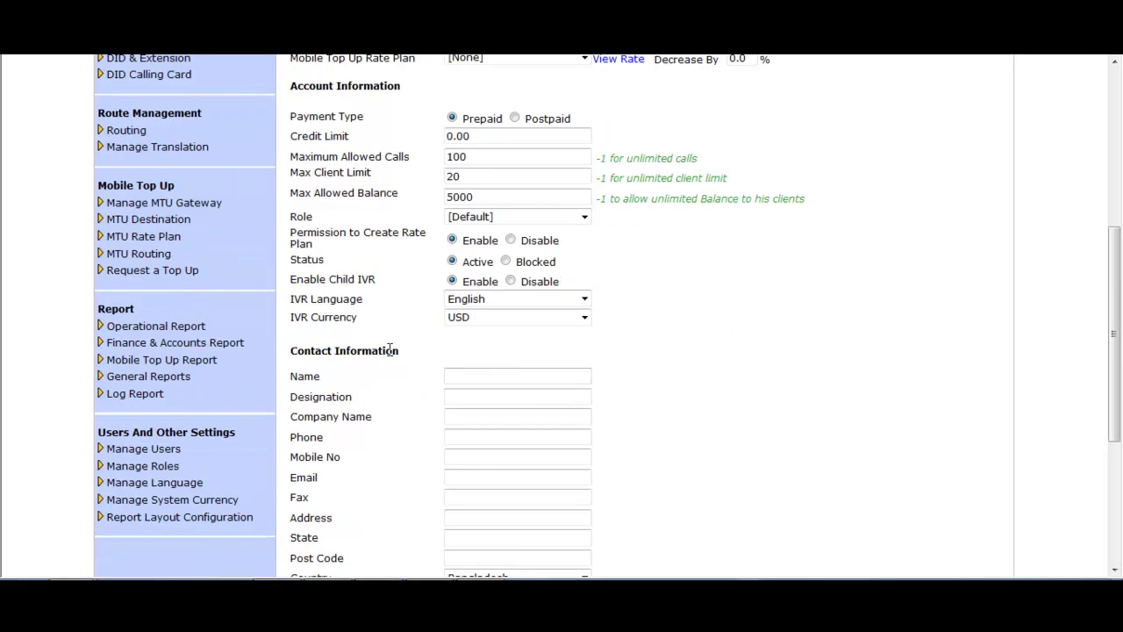
Step: Scroll past the empty Contact Information and Billing Contact sections and submit the reseller client
drag(401, 358, 309, 342)
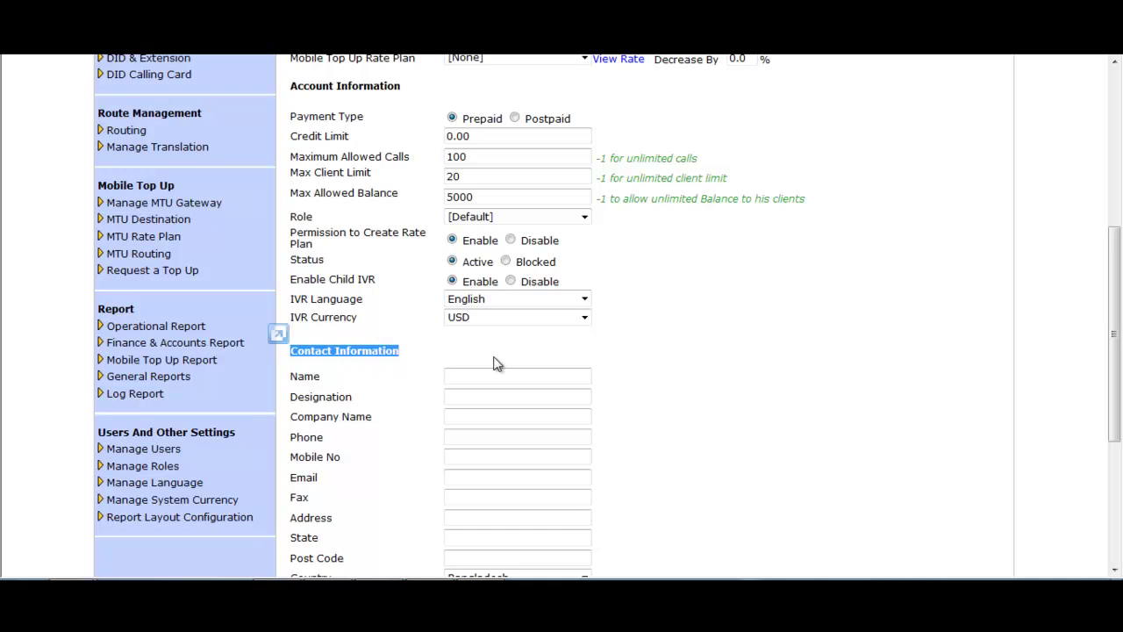
click(675, 355)
scroll(664, 367, down, 2)
scroll(663, 371, down, 4)
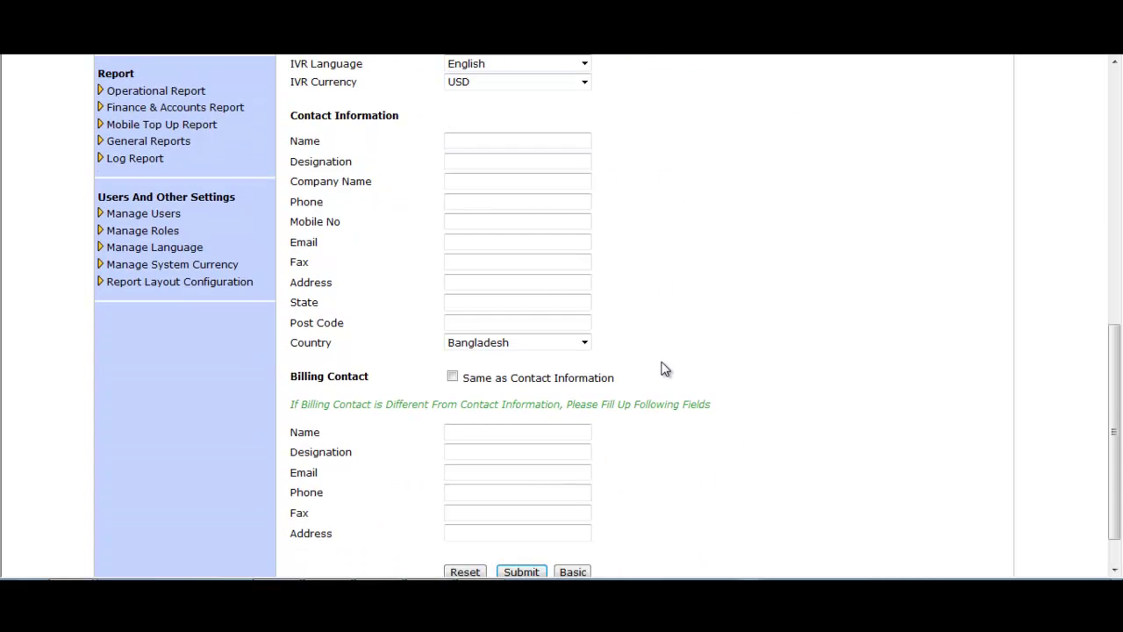
scroll(664, 369, down, 2)
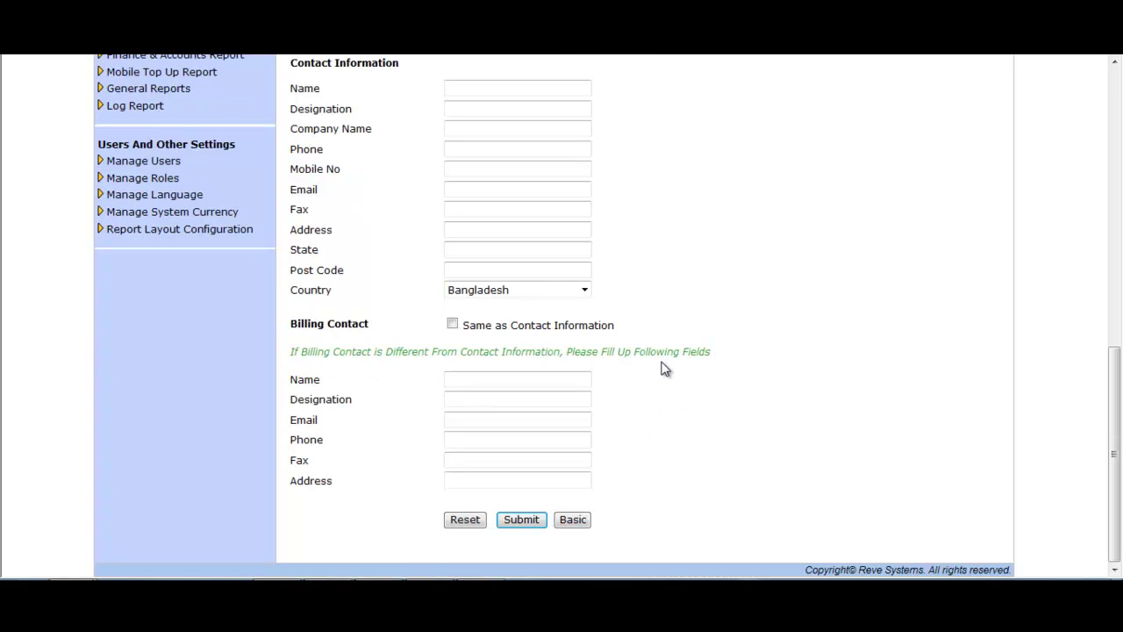
drag(374, 327, 289, 324)
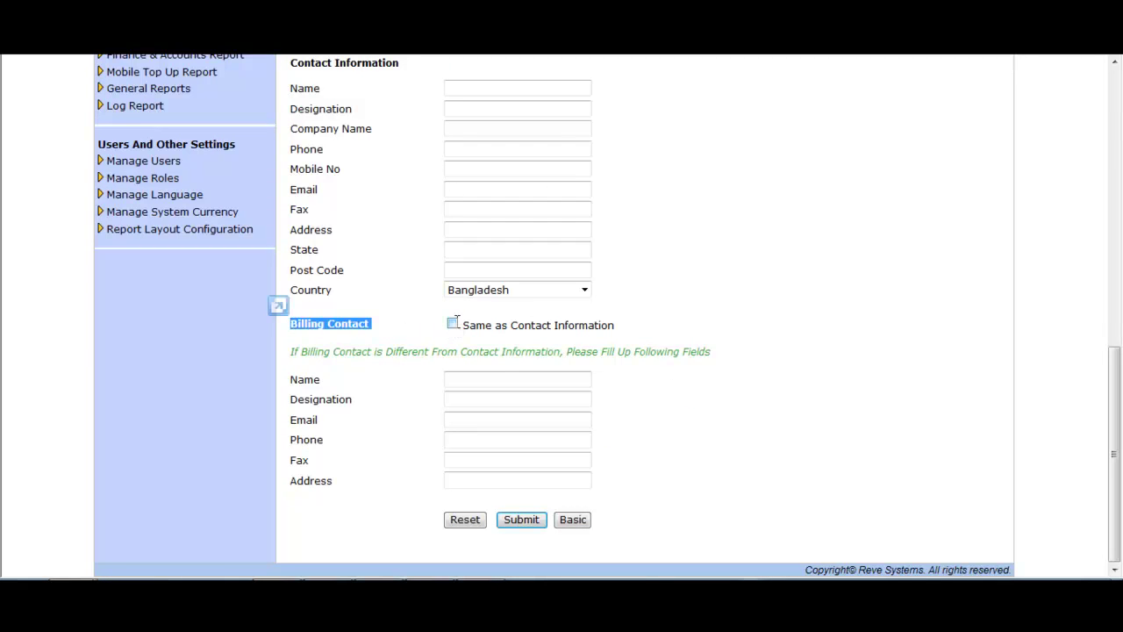
click(652, 333)
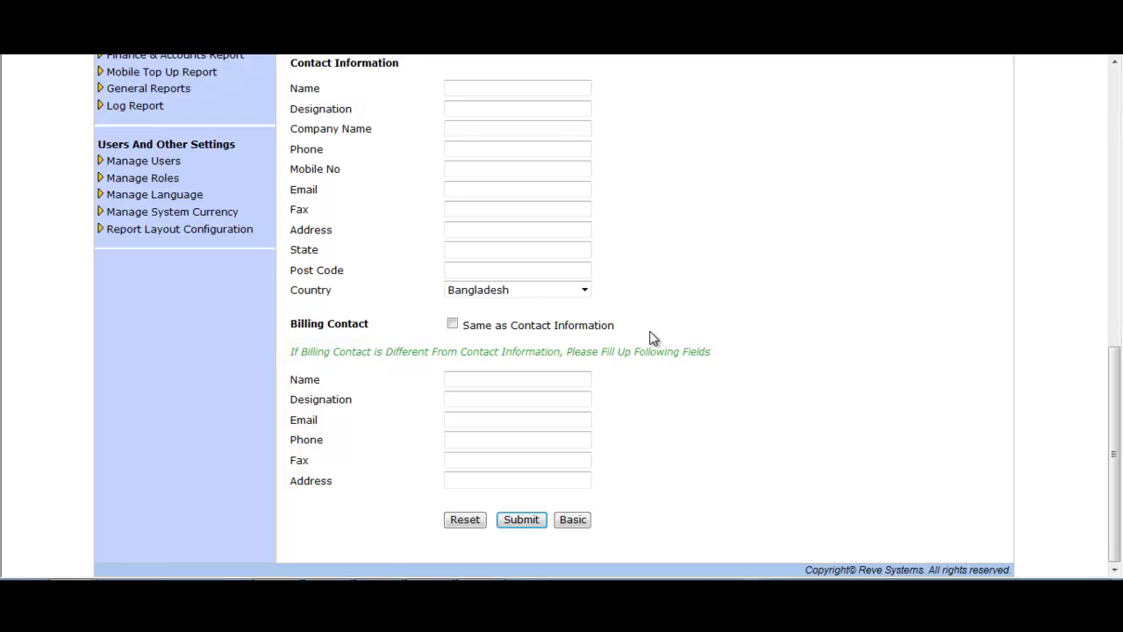
click(522, 521)
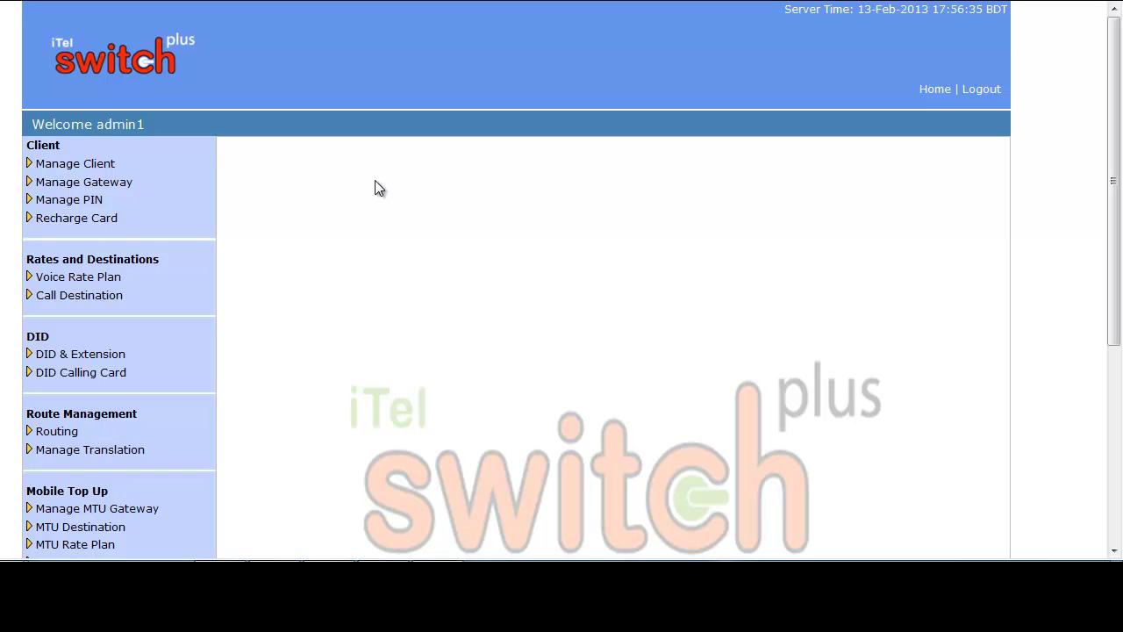
Step: Open a new Add Client form, enter the client ID and password twice, and choose Originating type
click(109, 165)
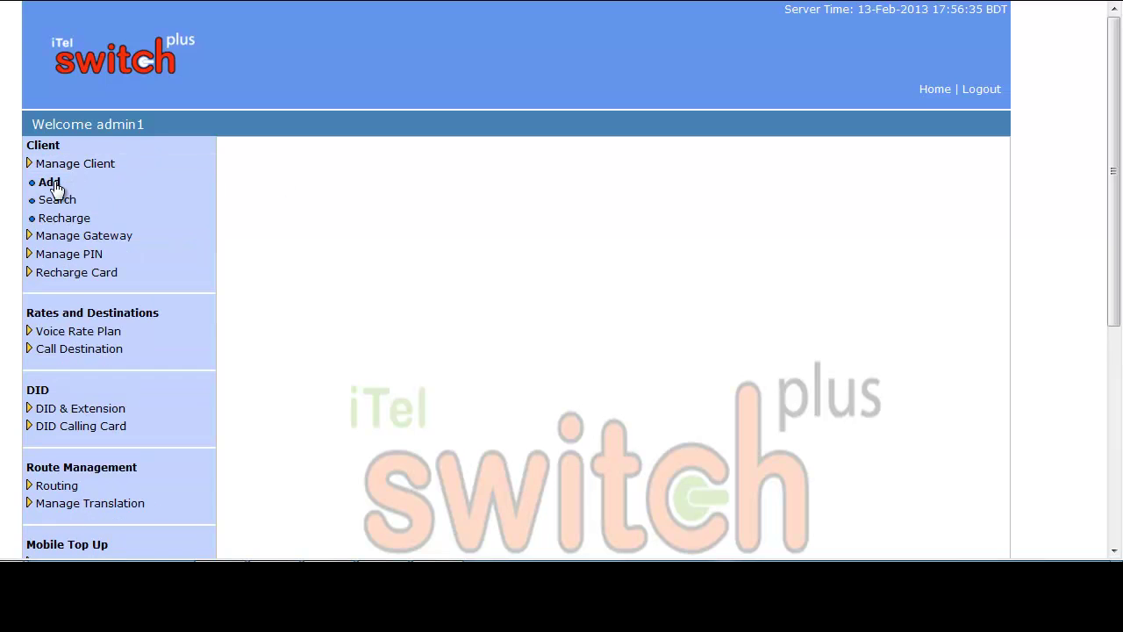
click(49, 183)
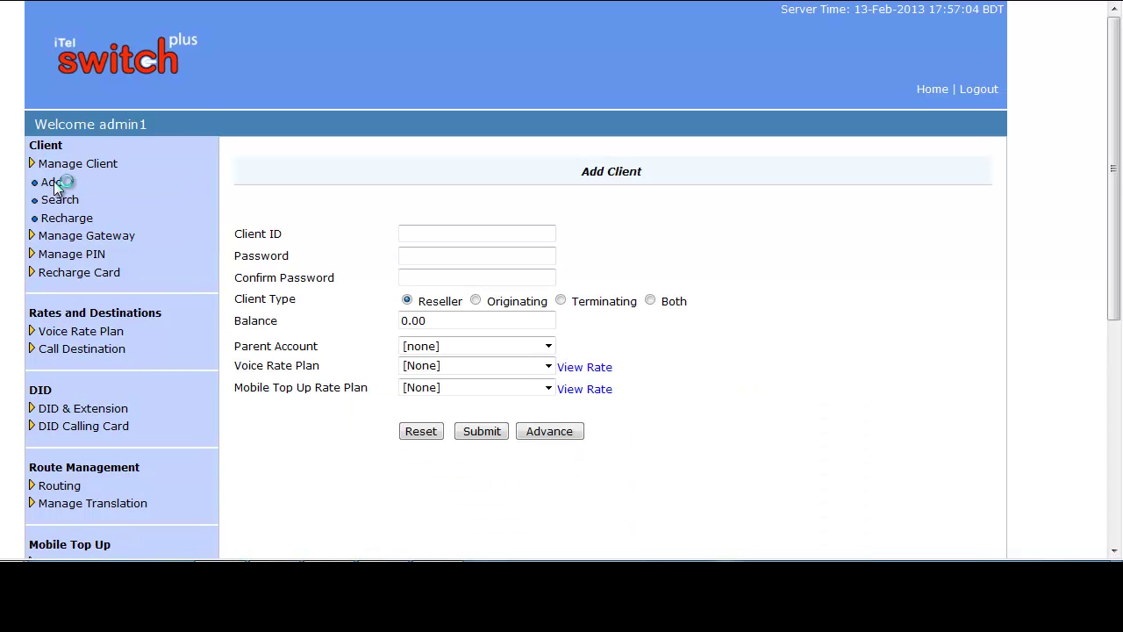
click(427, 233)
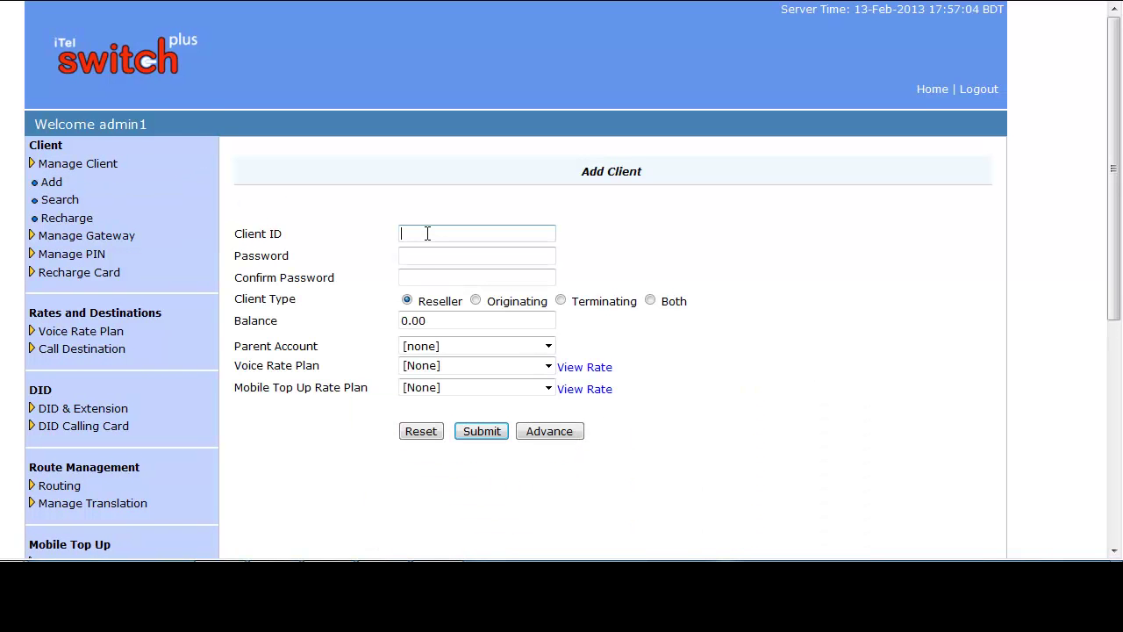
text(suvo)
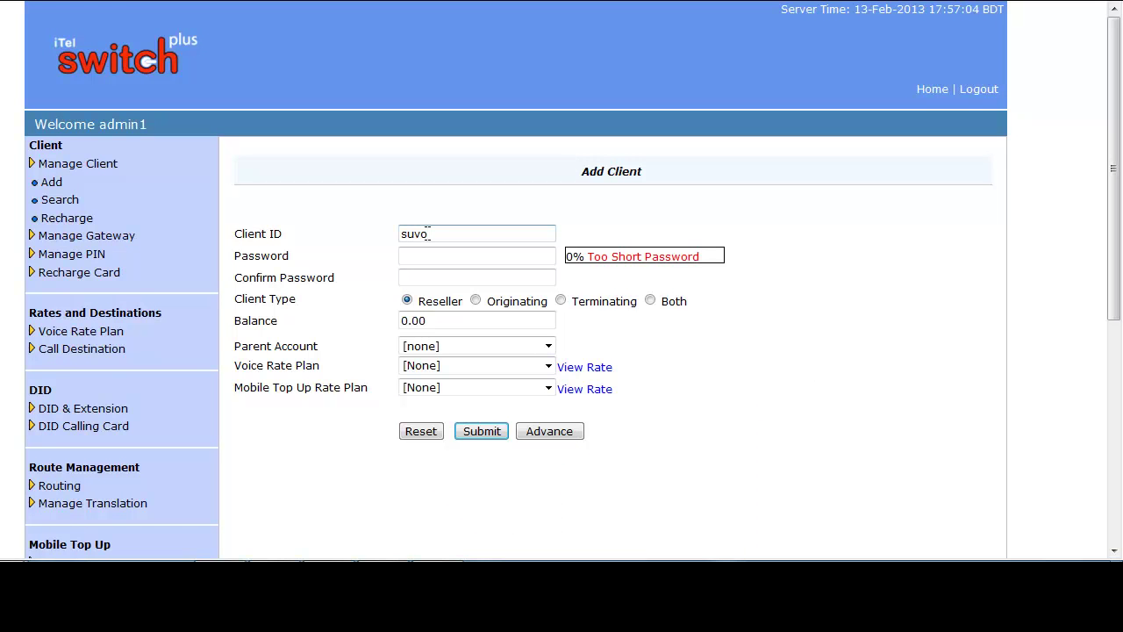
click(422, 257)
click(427, 277)
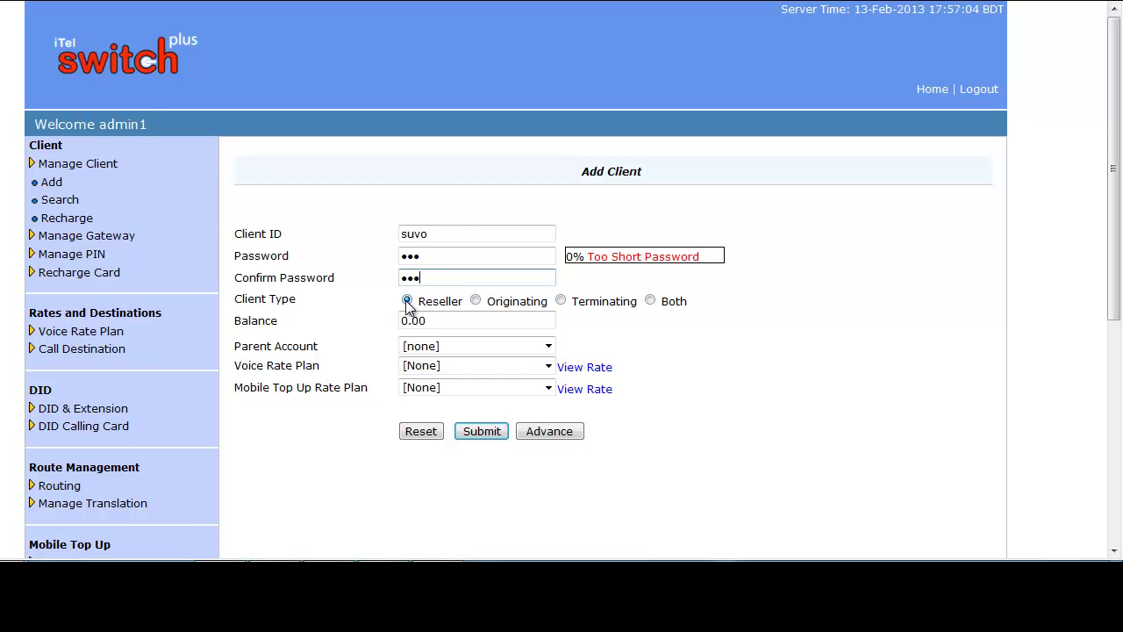
click(477, 301)
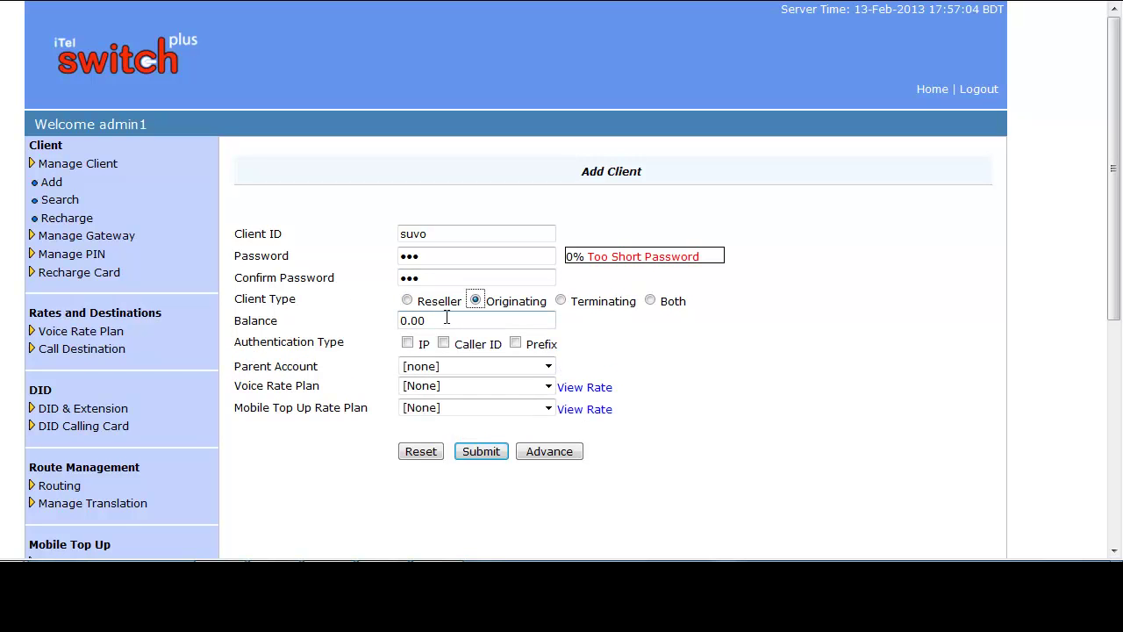
Step: Set balance to 200, enable IP authentication, and add IP 45.67.78.45 on port 5060
drag(439, 322, 395, 320)
text(200)
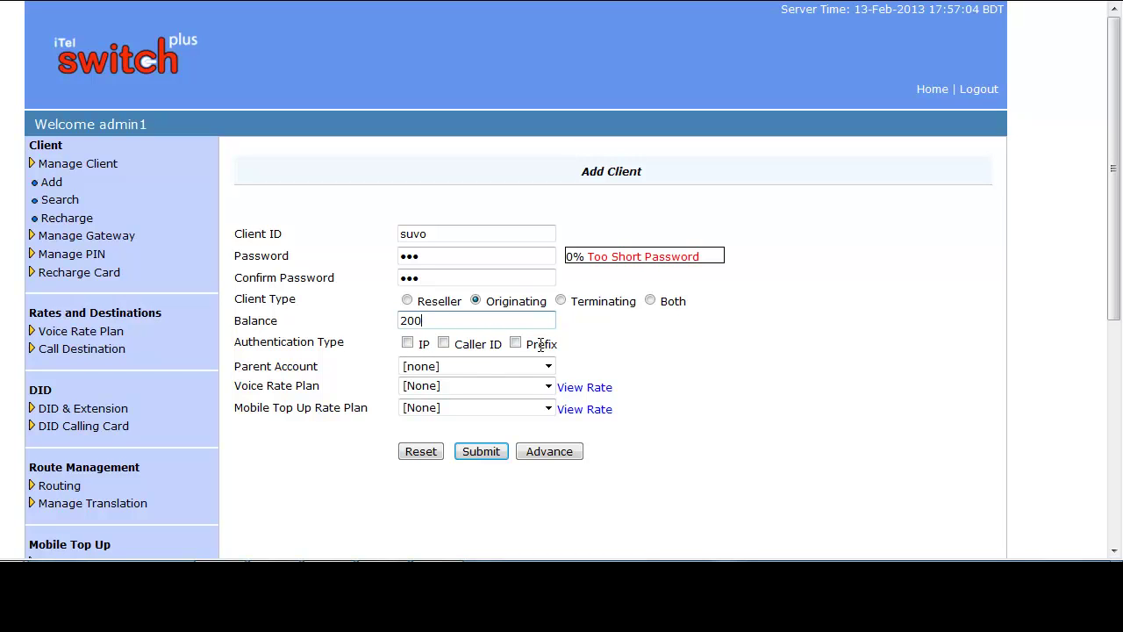
click(409, 343)
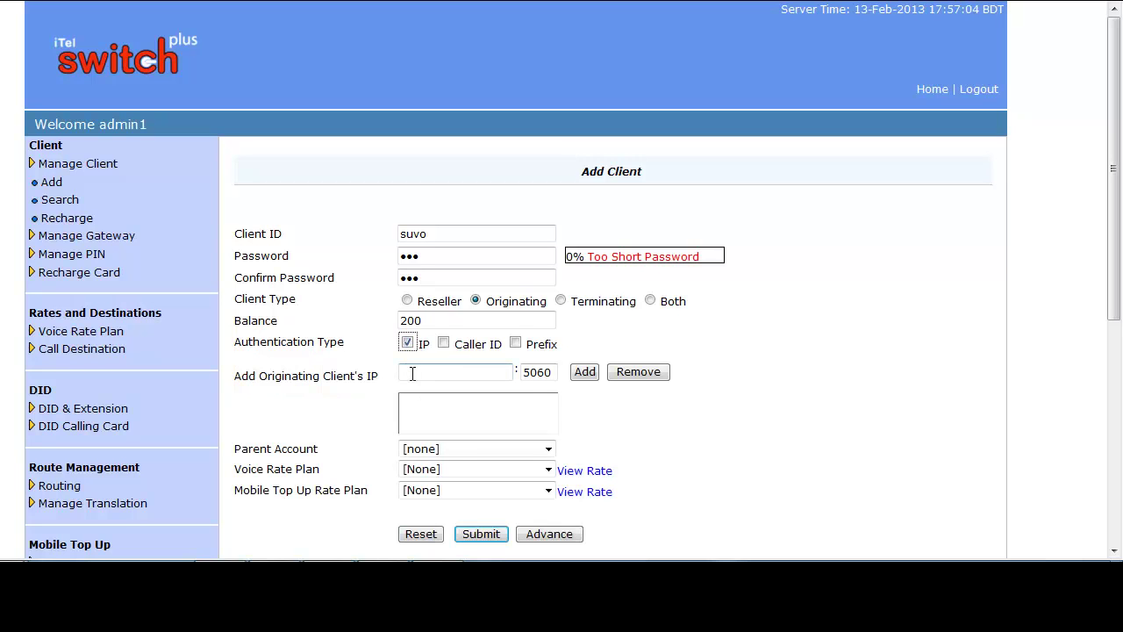
click(412, 374)
text(45.67.78.45)
click(585, 372)
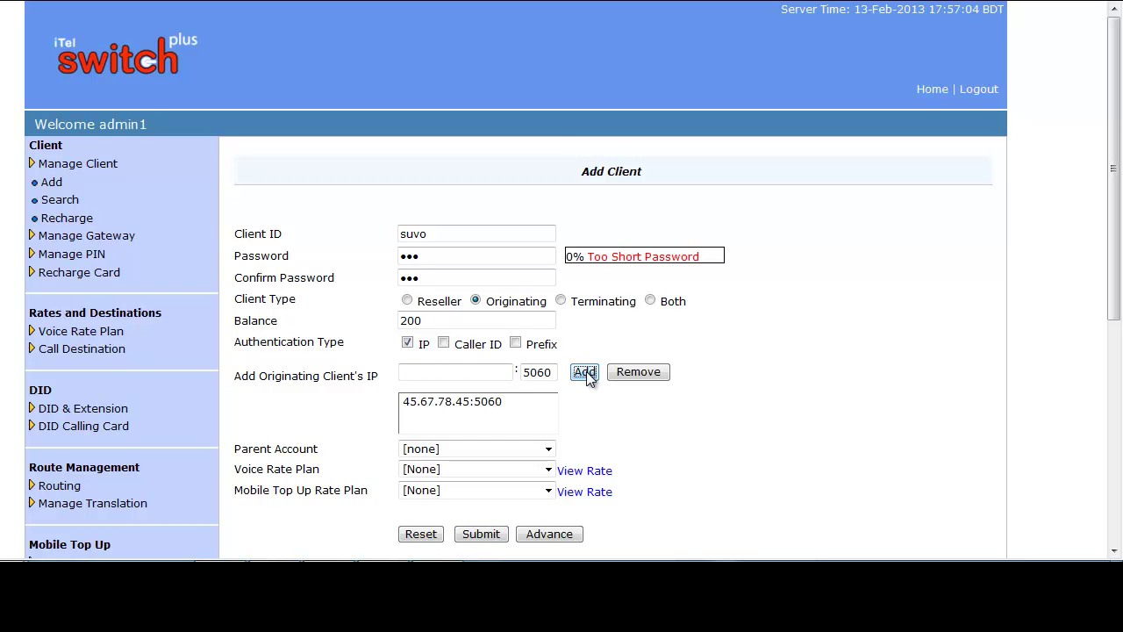
Step: Keep parent [none], pick minir rate voice plan, leave top-up plan None, and show advanced settings
scroll(594, 395, down, 2)
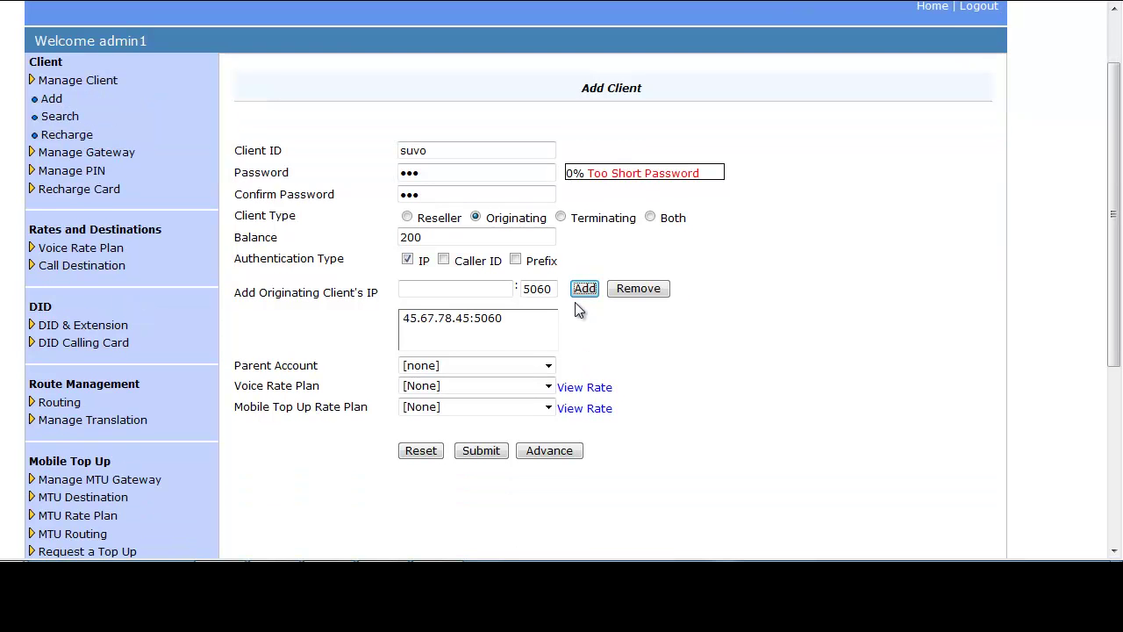
click(551, 372)
click(548, 385)
click(548, 387)
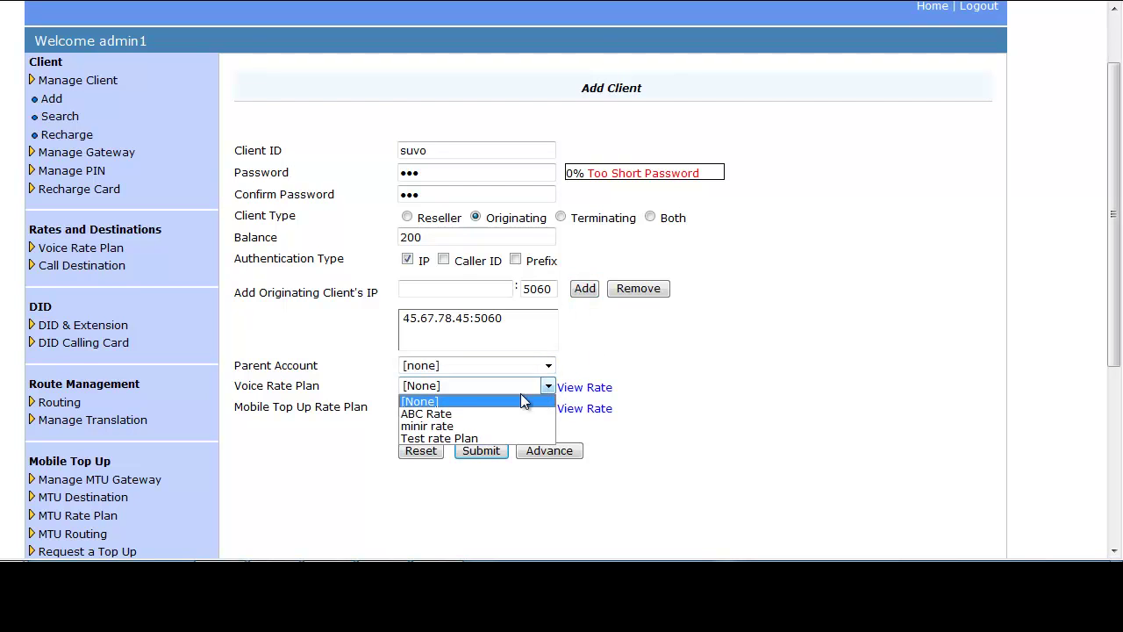
click(450, 426)
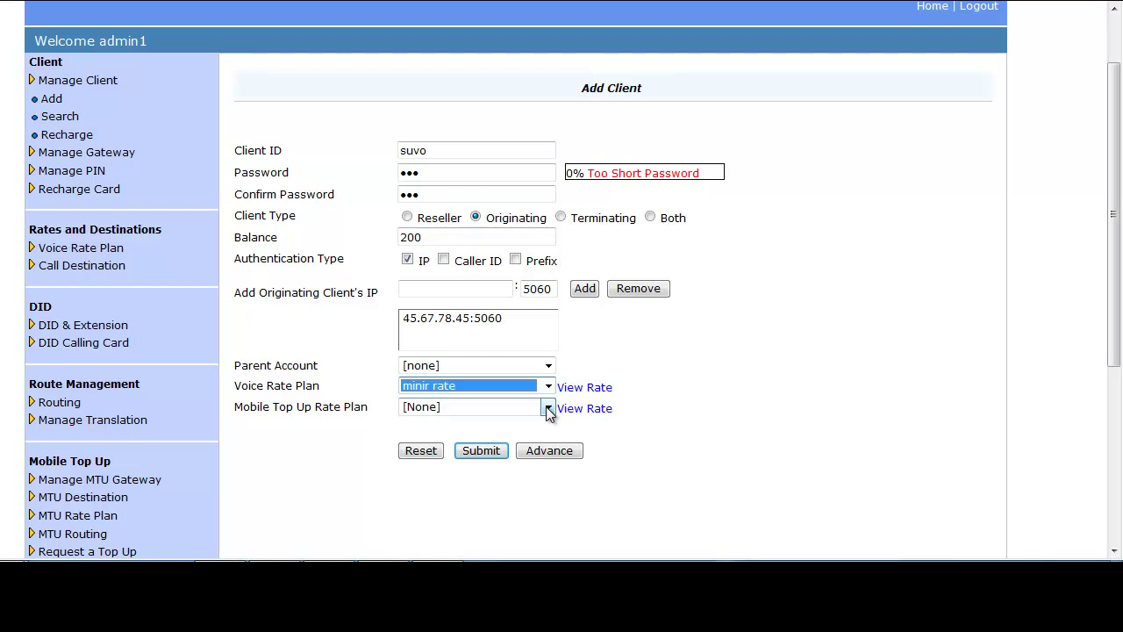
click(547, 409)
click(474, 422)
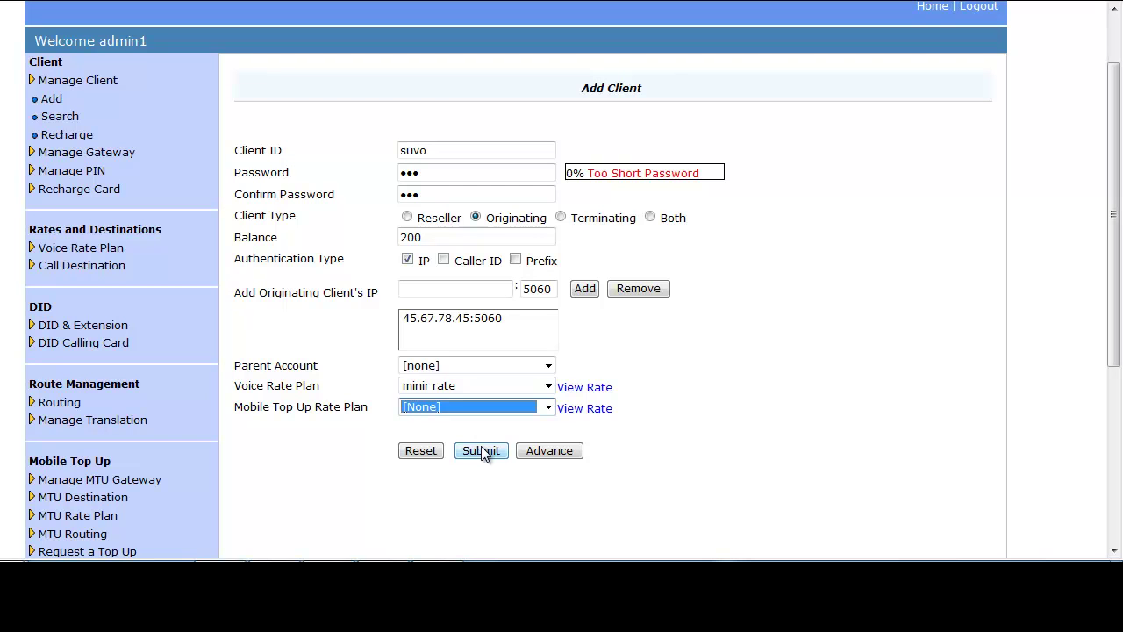
click(551, 452)
Step: Leave the credit limit at 0.00 and set maximum allowed calls to 300
scroll(636, 208, down, 3)
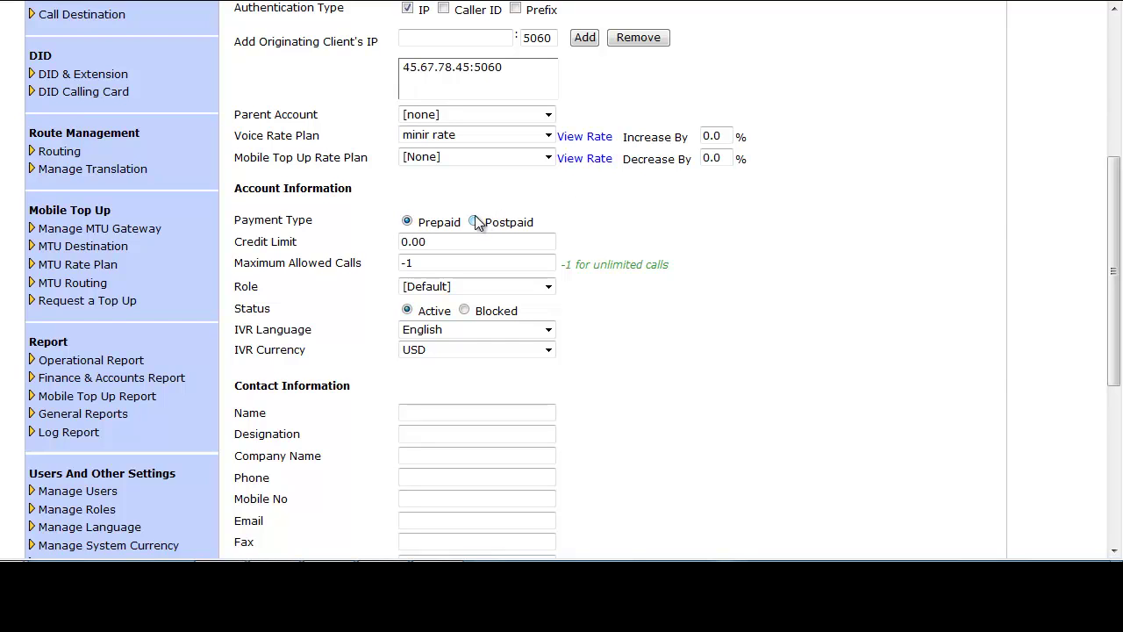
click(431, 241)
drag(439, 241, 391, 249)
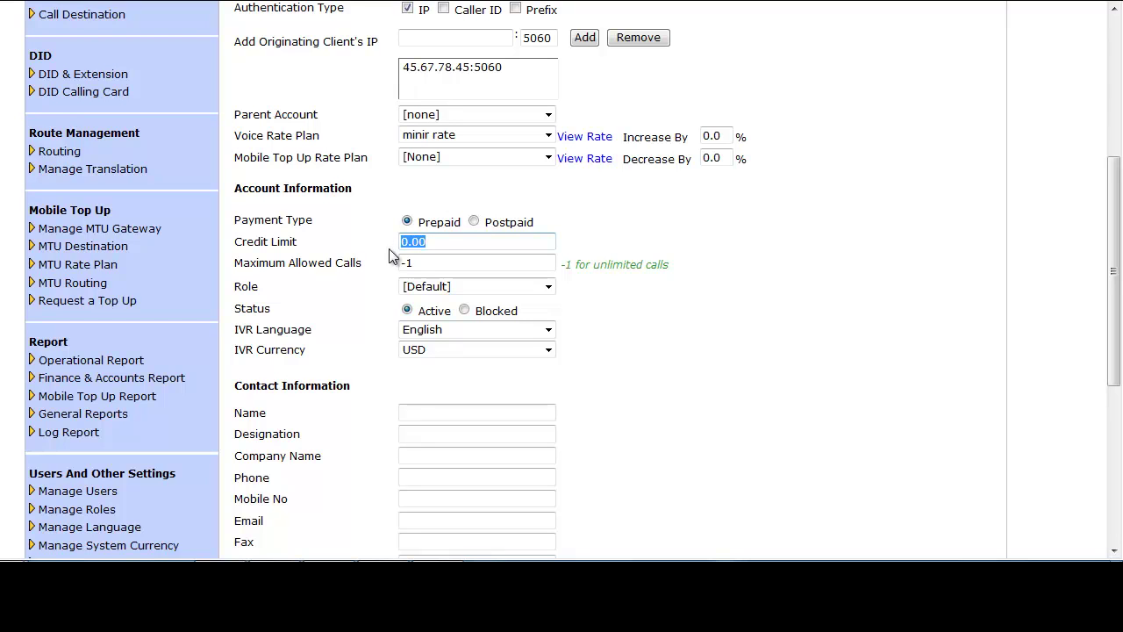
click(434, 262)
drag(422, 262, 404, 266)
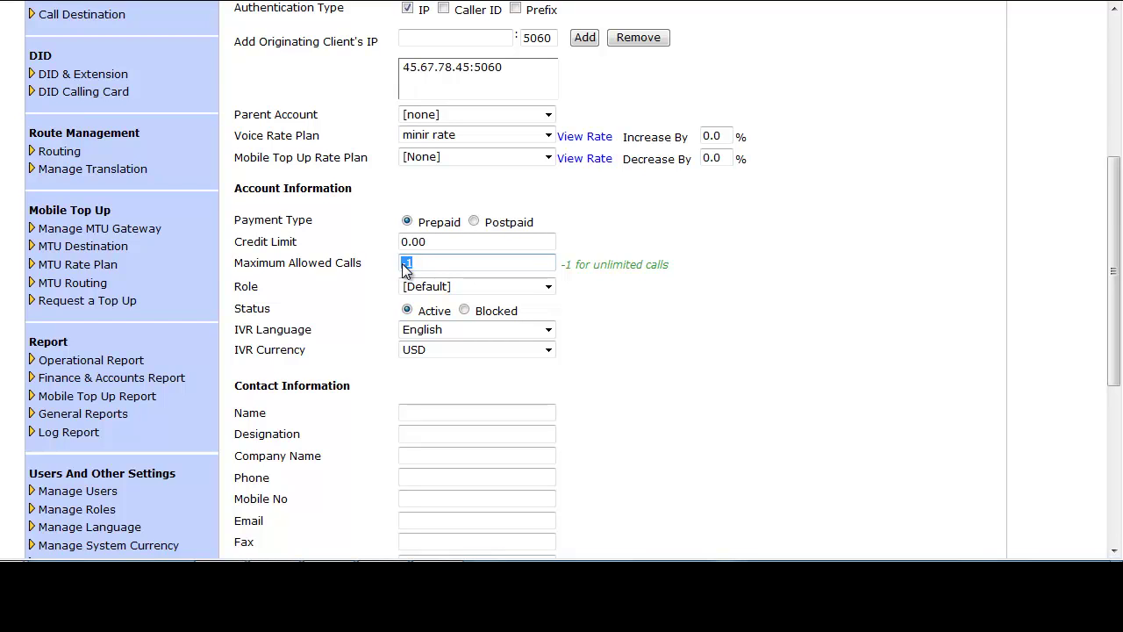
text(300)
Step: Keep the Default role, English IVR language and USD IVR currency
click(548, 287)
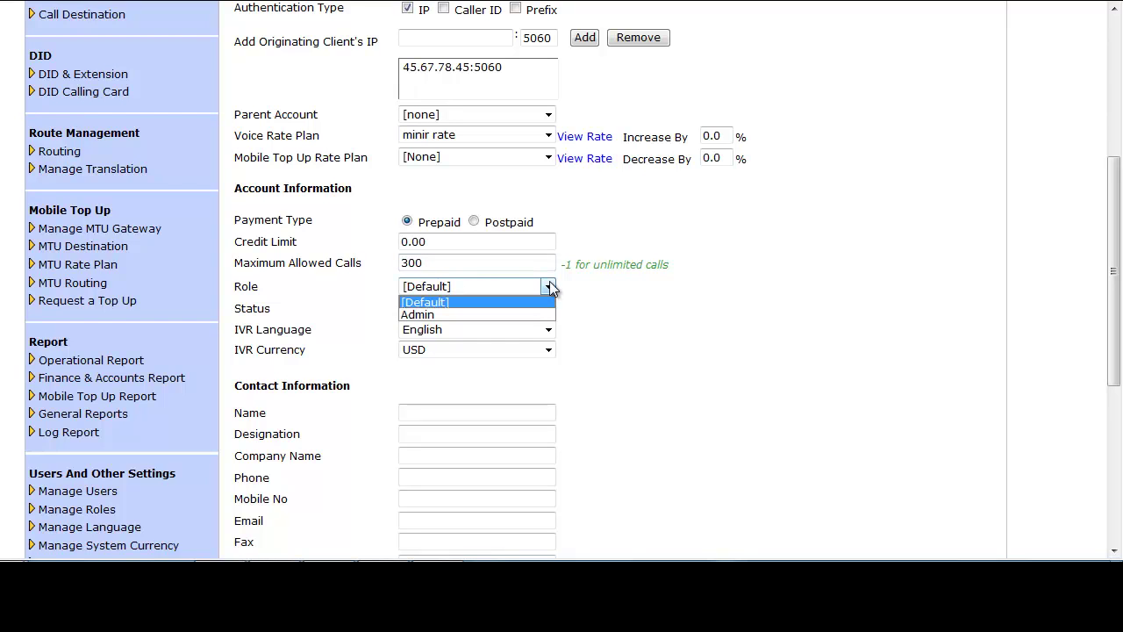
click(549, 287)
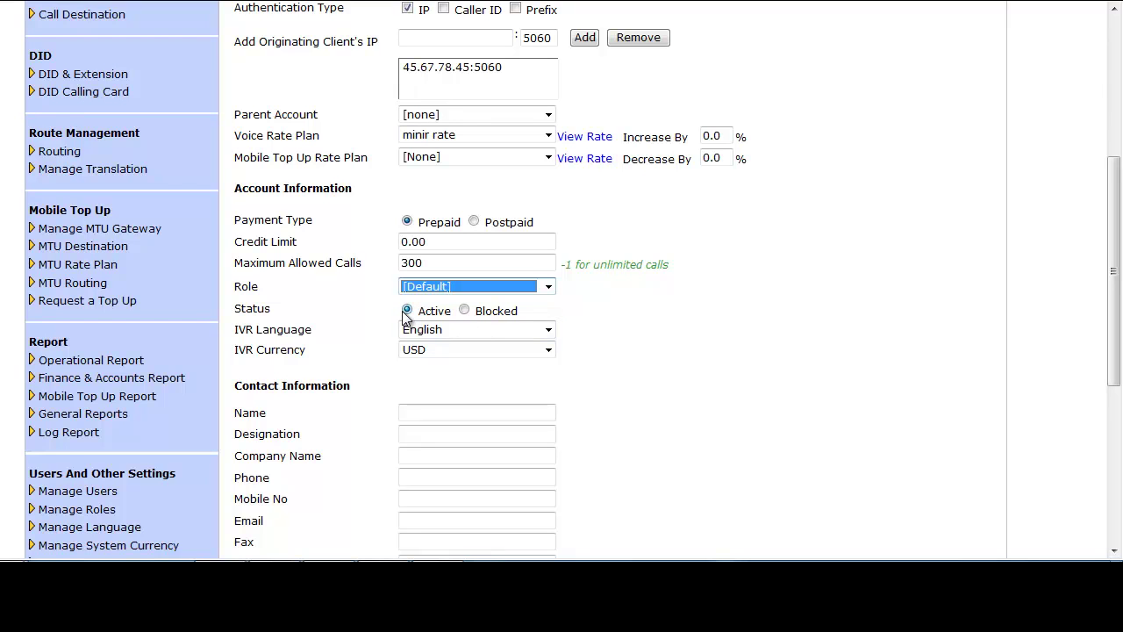
click(547, 331)
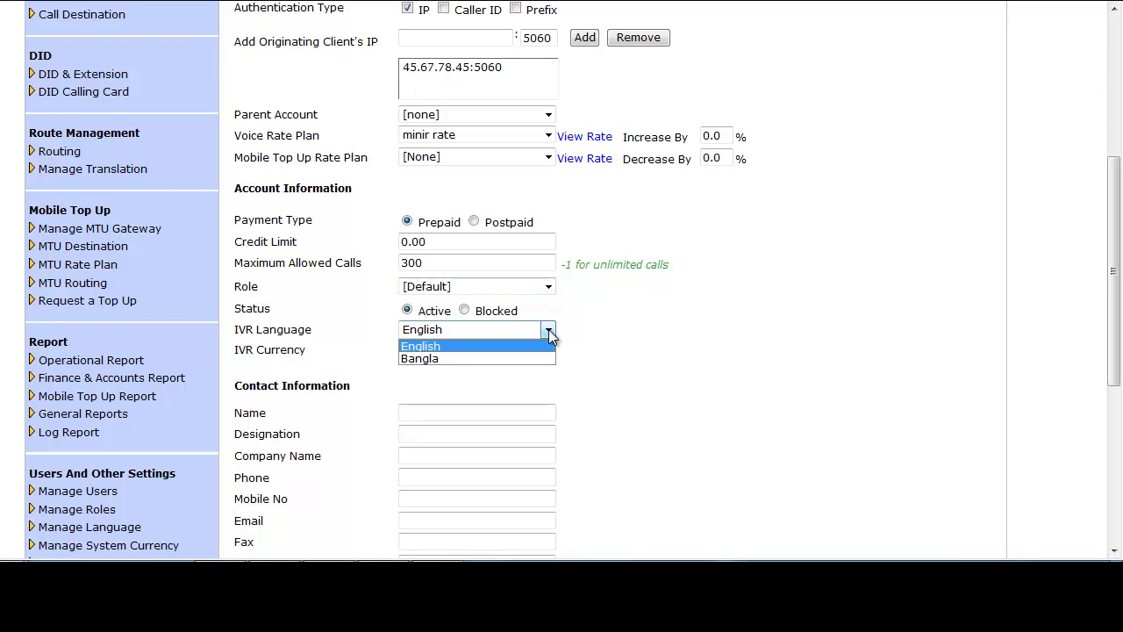
click(549, 333)
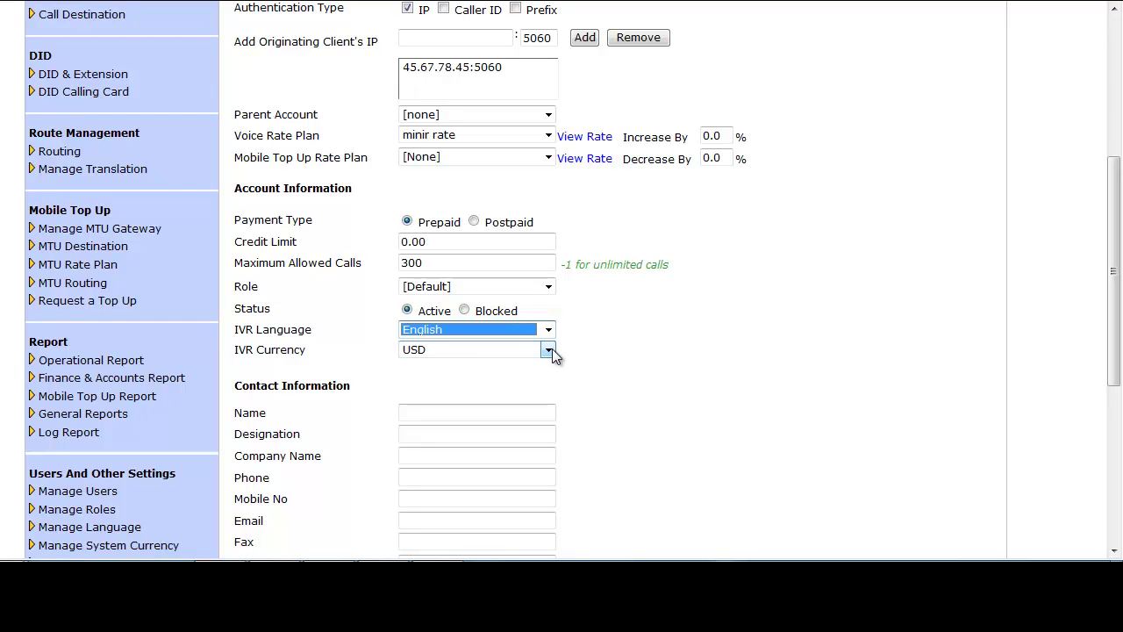
click(549, 350)
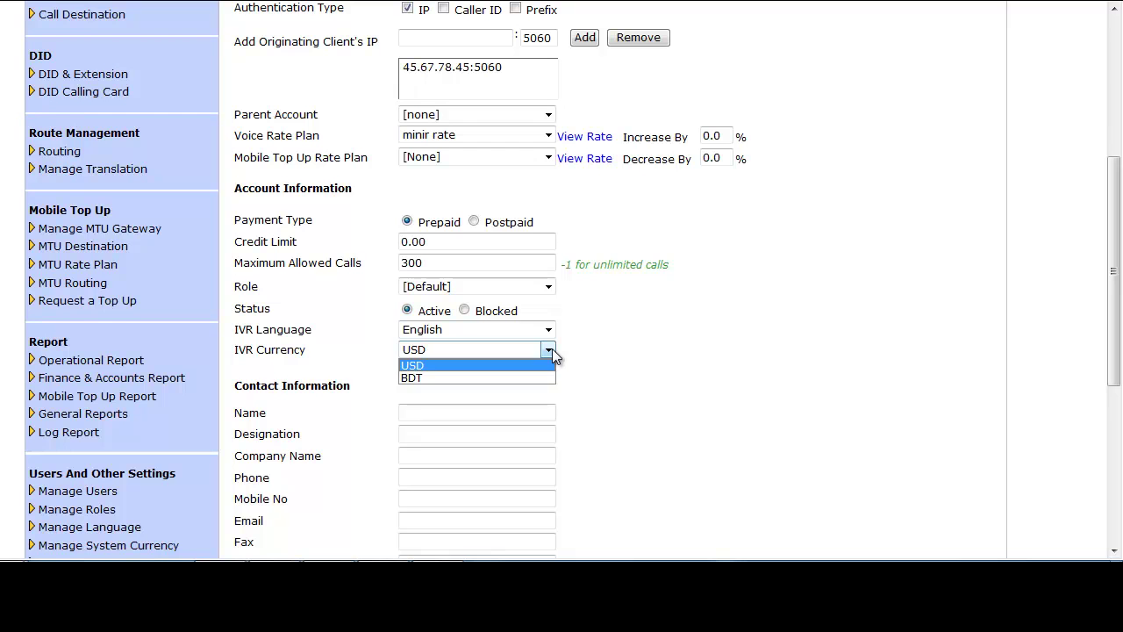
click(552, 349)
click(614, 346)
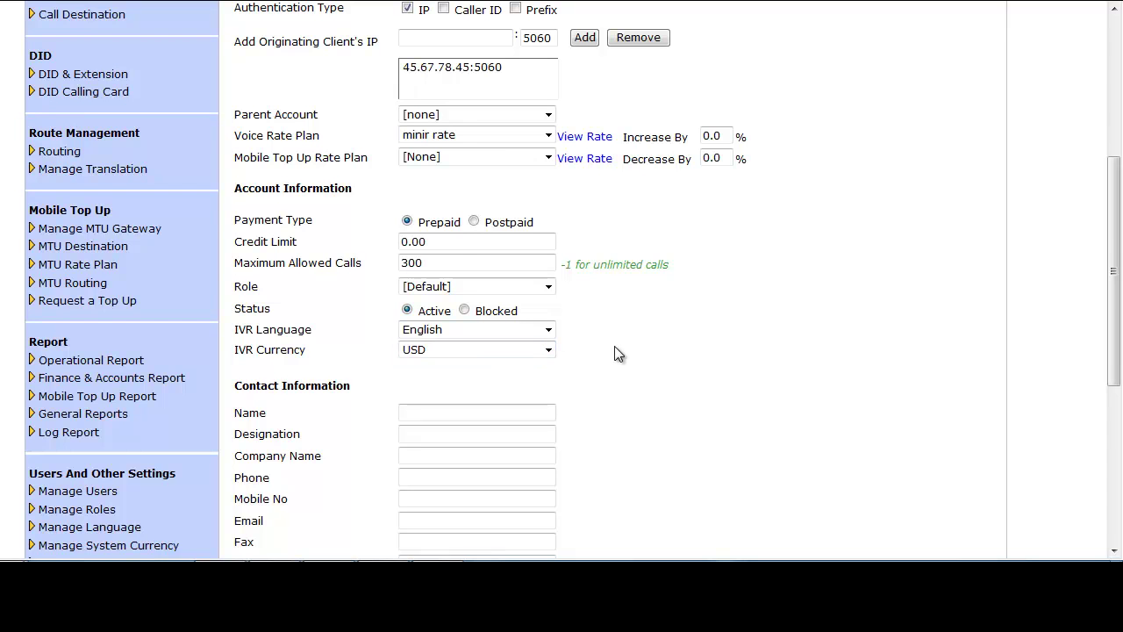
scroll(651, 302, down, 3)
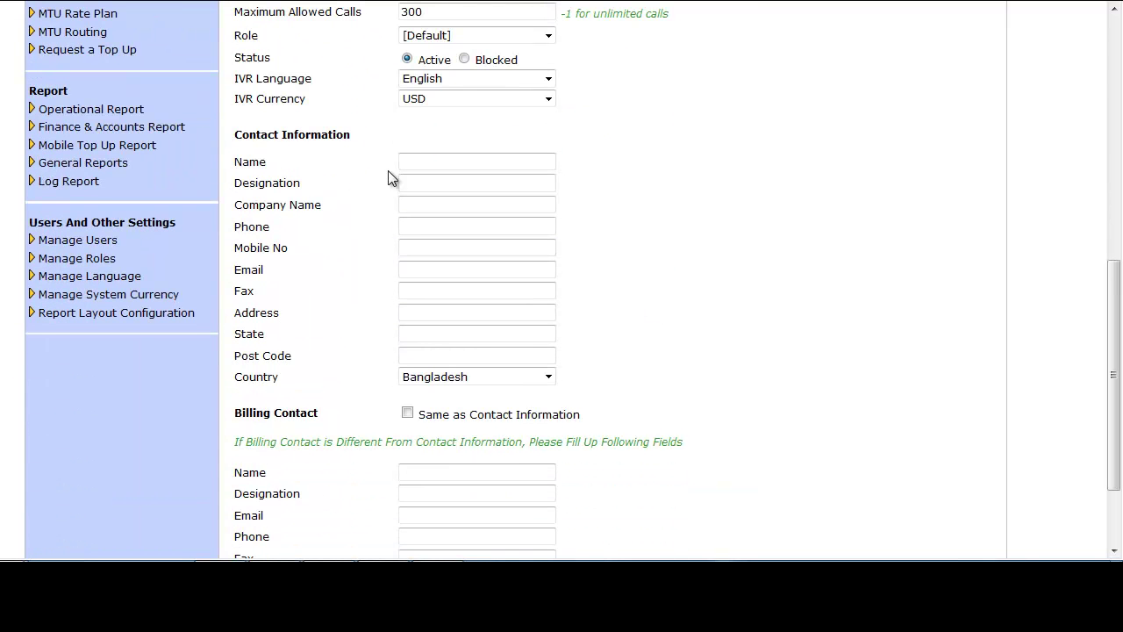
Step: Submit the Add Client form to save client 'suvo'
scroll(622, 211, down, 1)
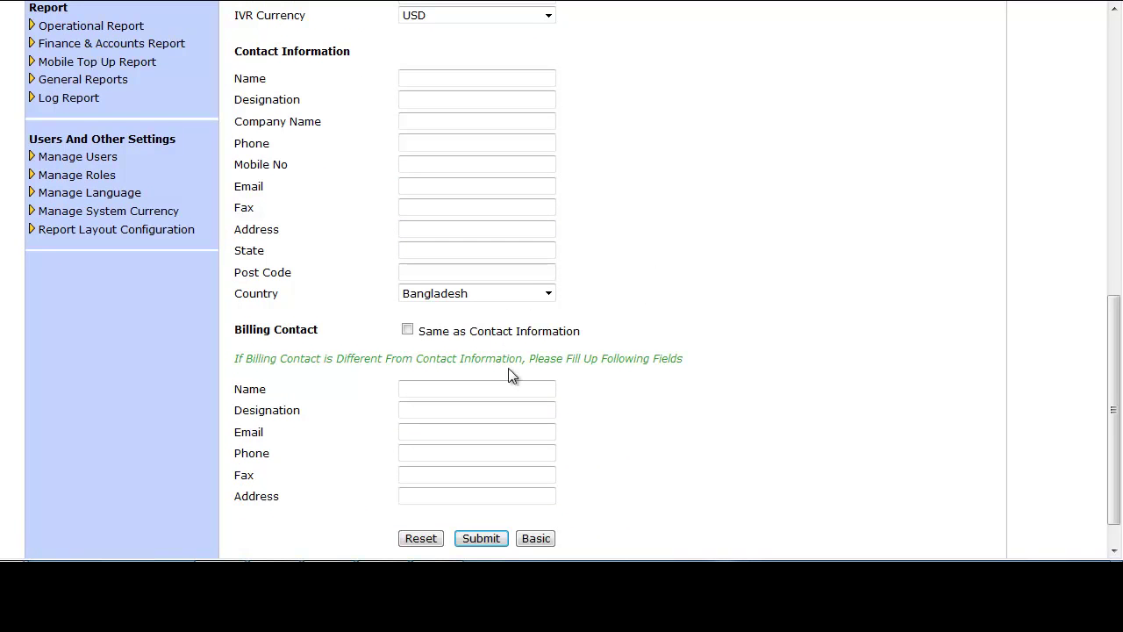
click(482, 539)
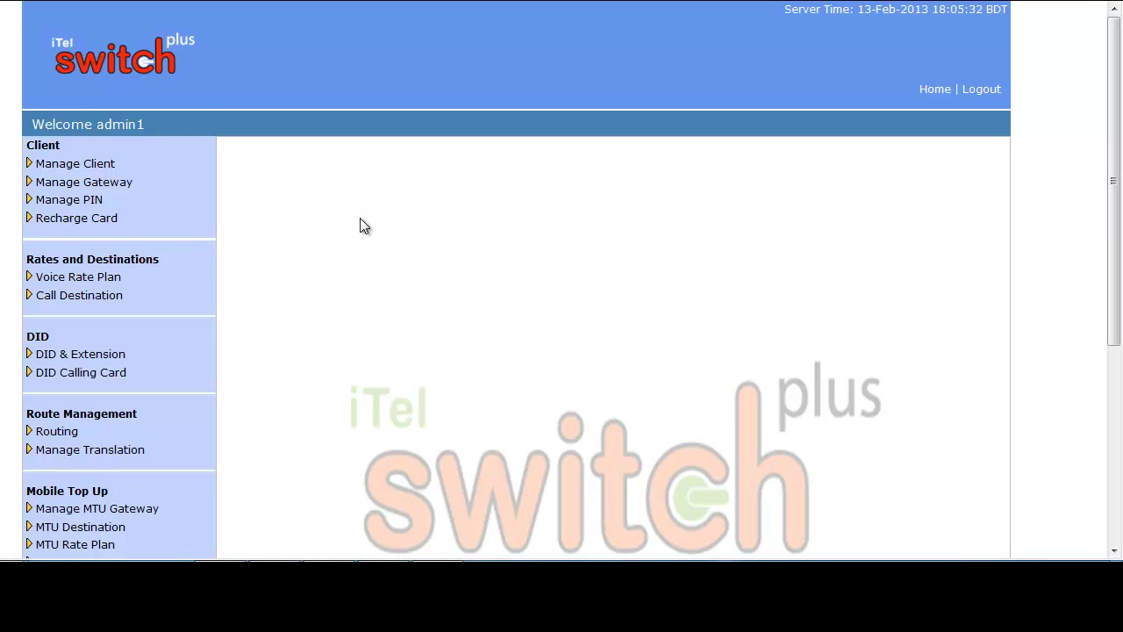
Step: Start a new Terminating client with ID 'touab' and a confirmed password
click(107, 165)
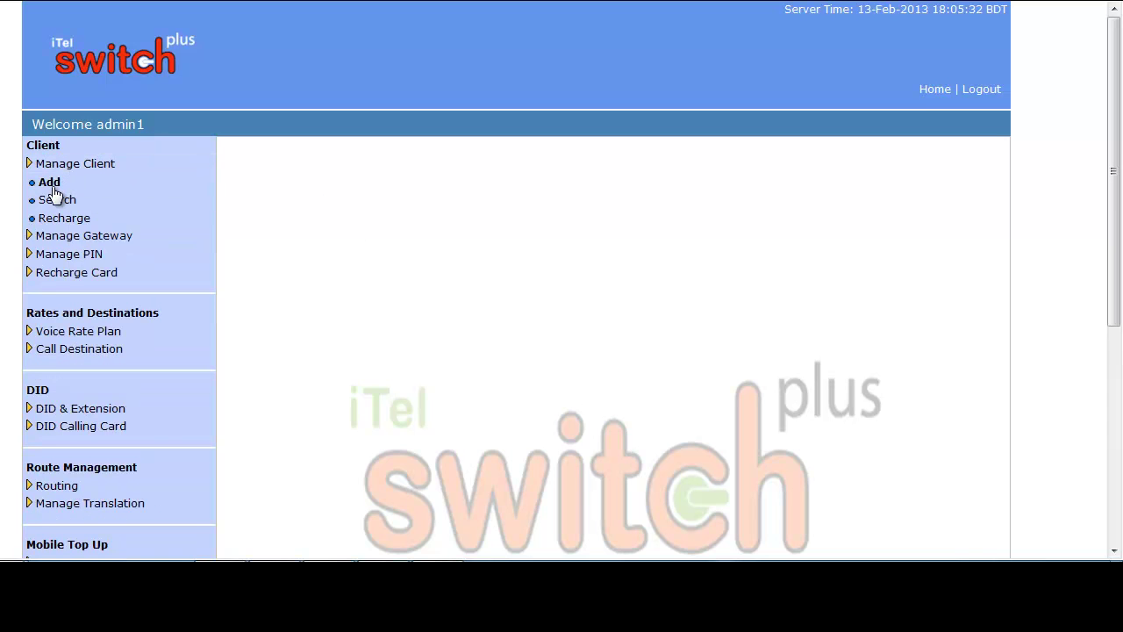
click(49, 182)
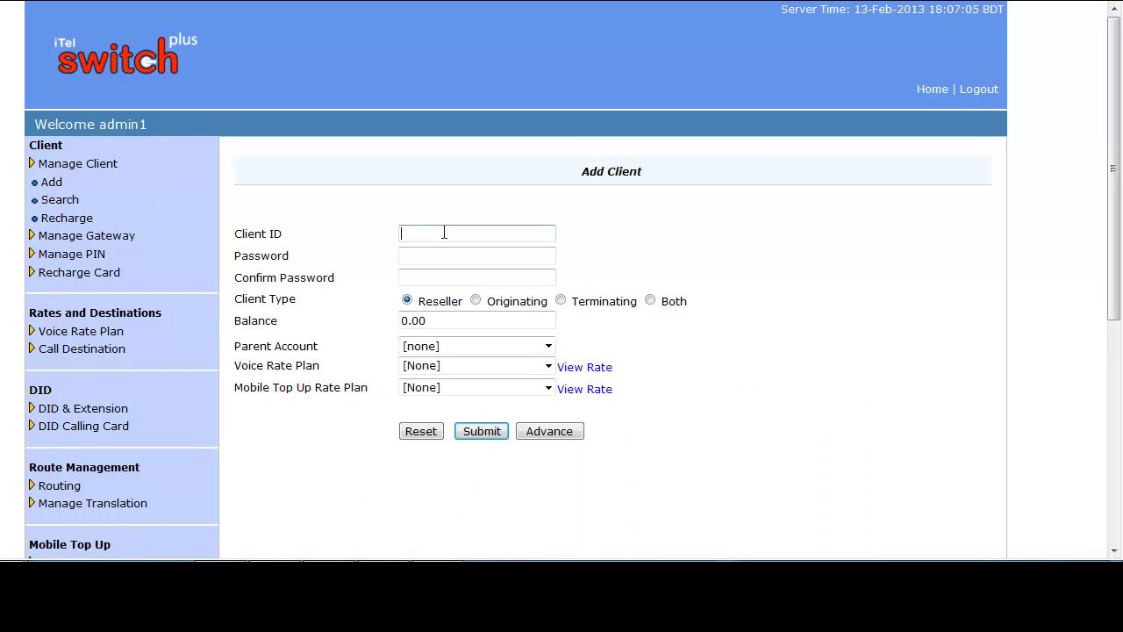
click(444, 232)
text(touab)
click(432, 255)
click(430, 277)
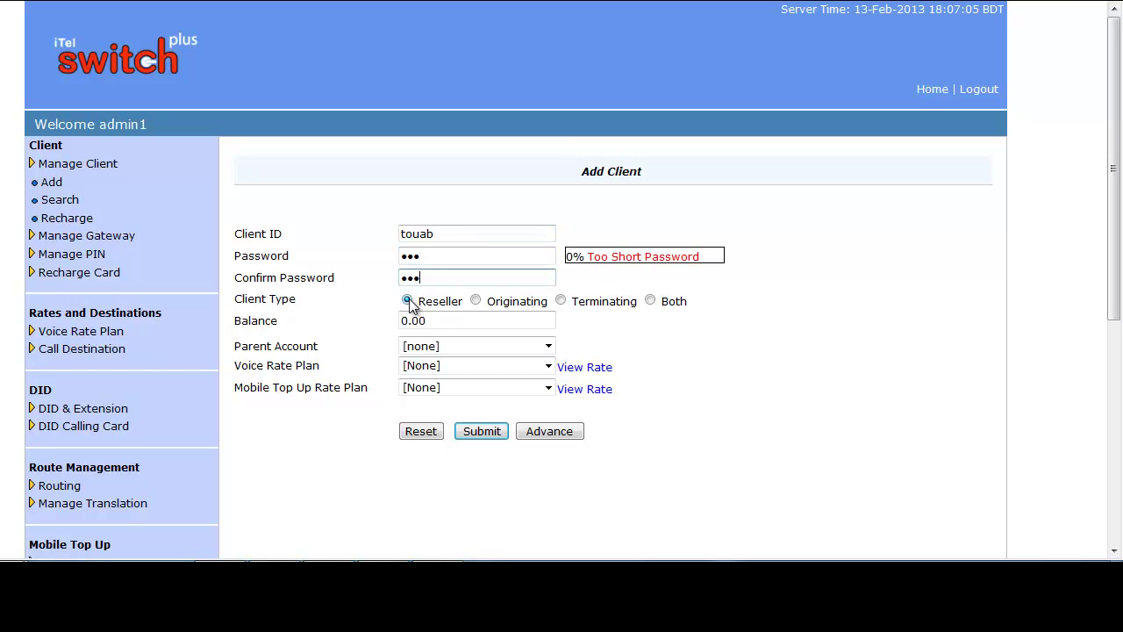
click(561, 301)
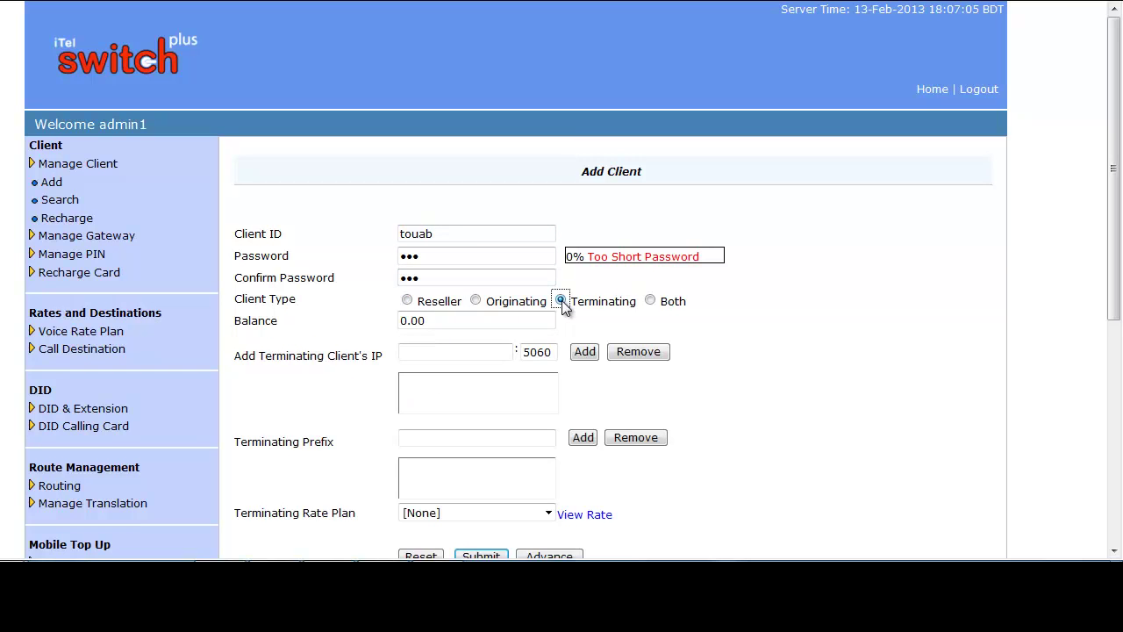
Step: Add 56.78.56.67 on port 5060 to the client's terminating IPs
click(459, 320)
drag(458, 320, 393, 334)
click(444, 320)
click(429, 352)
text(56.7)
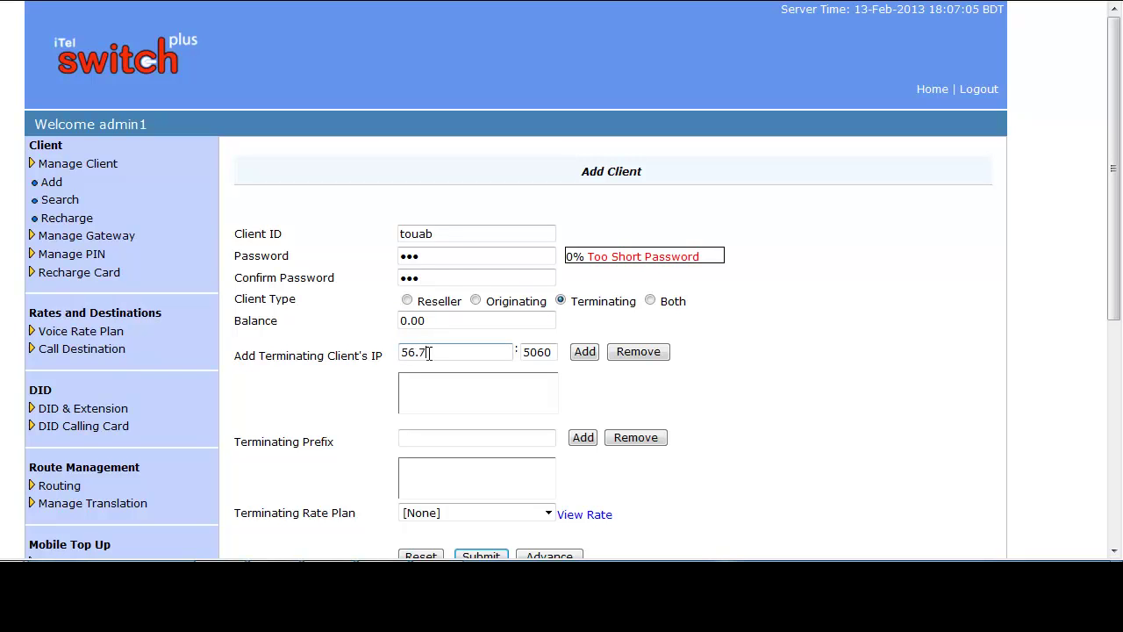
text(8.56.67)
drag(554, 352, 522, 354)
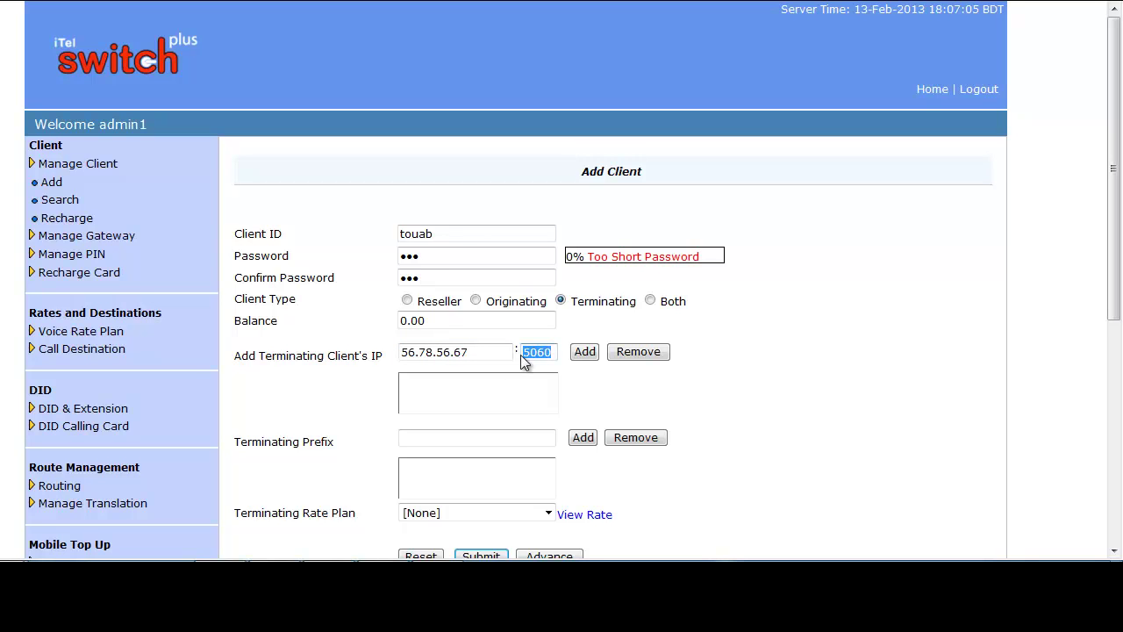
click(583, 352)
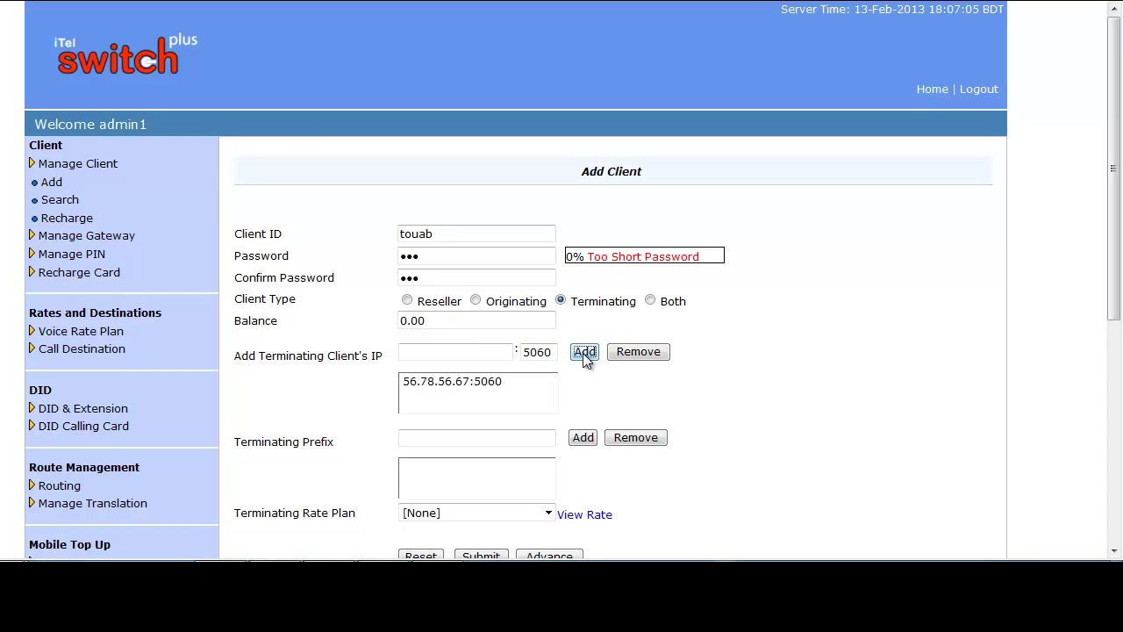
scroll(582, 352, down, 2)
click(436, 356)
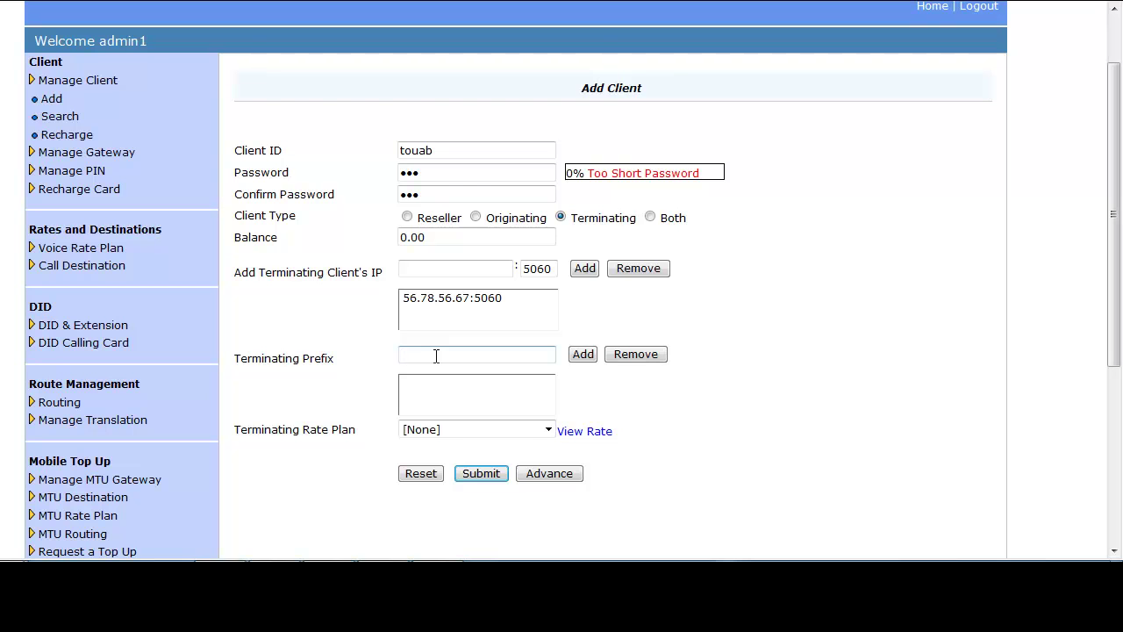
Step: Add terminating prefix 555, choose ABC Rate as terminating rate plan, and submit client touab
text(555)
click(583, 354)
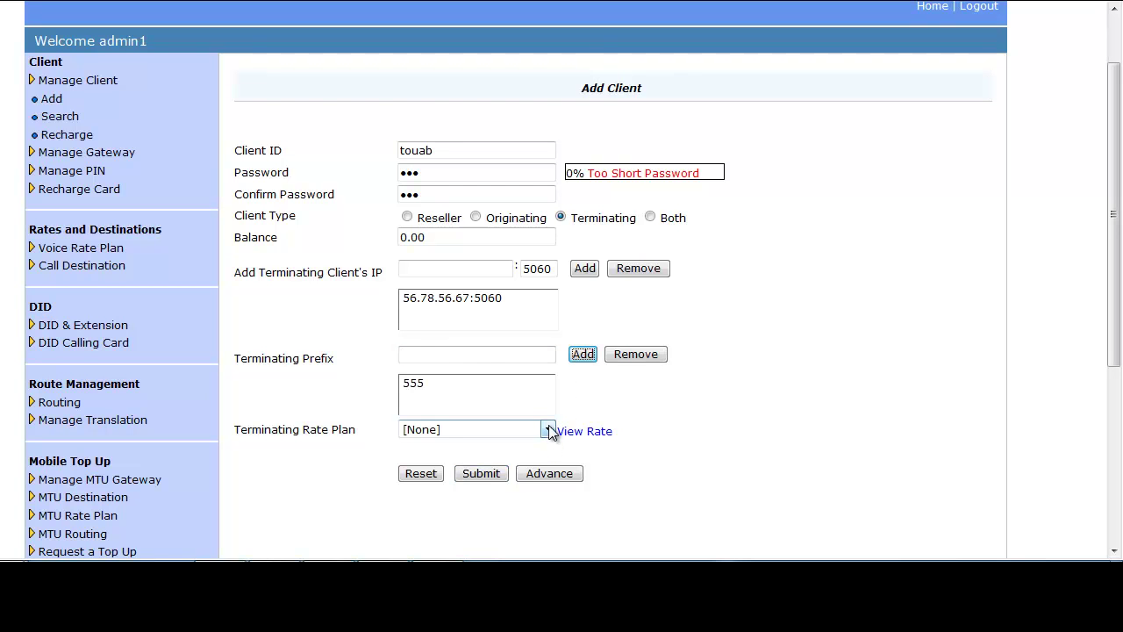
click(548, 429)
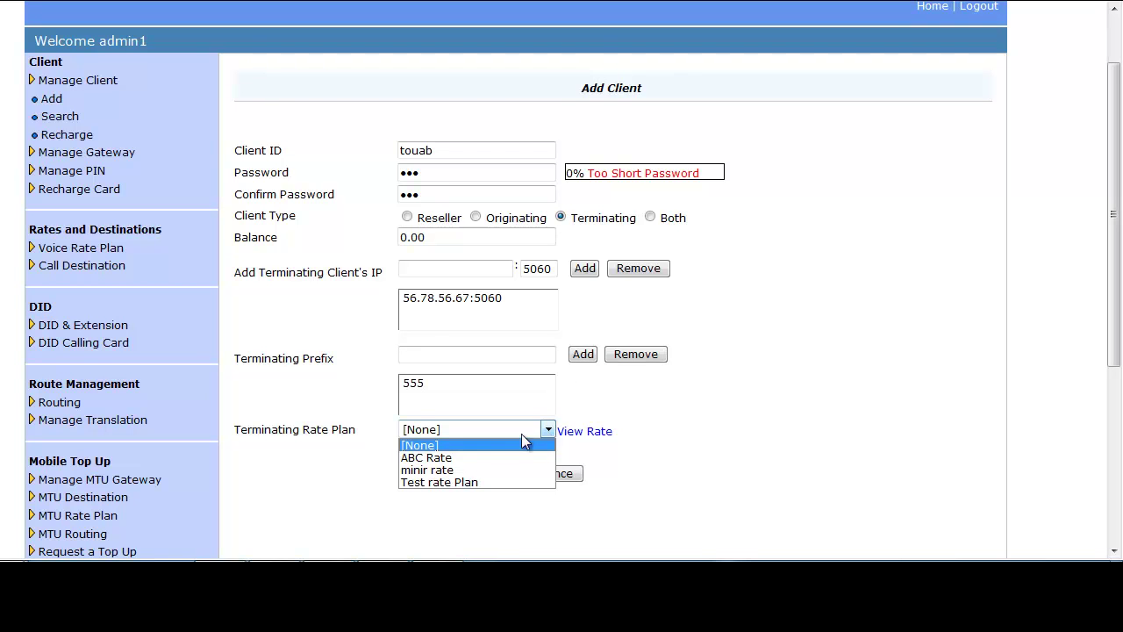
click(435, 458)
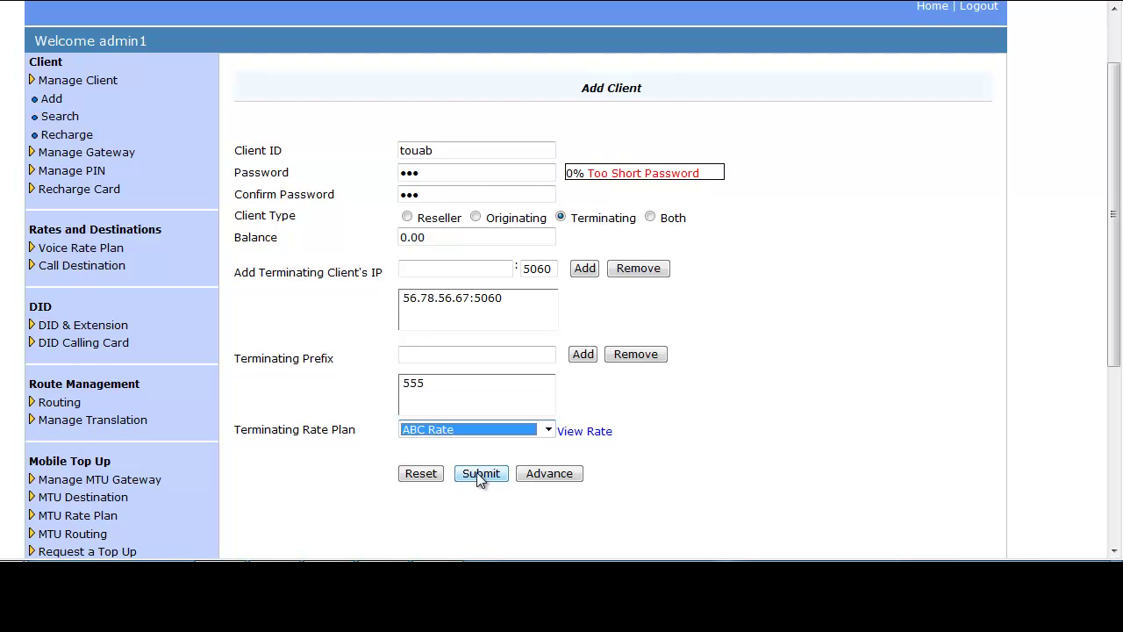
click(479, 473)
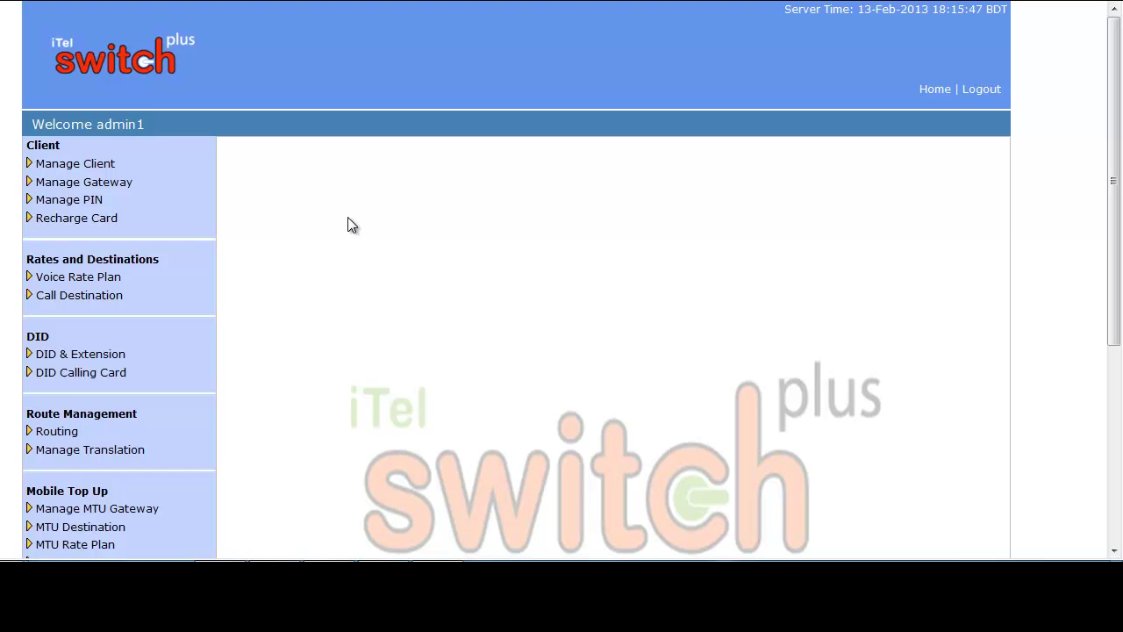
Step: Create a new client 'korim' with a confirmed password and client type Both
click(96, 165)
click(59, 186)
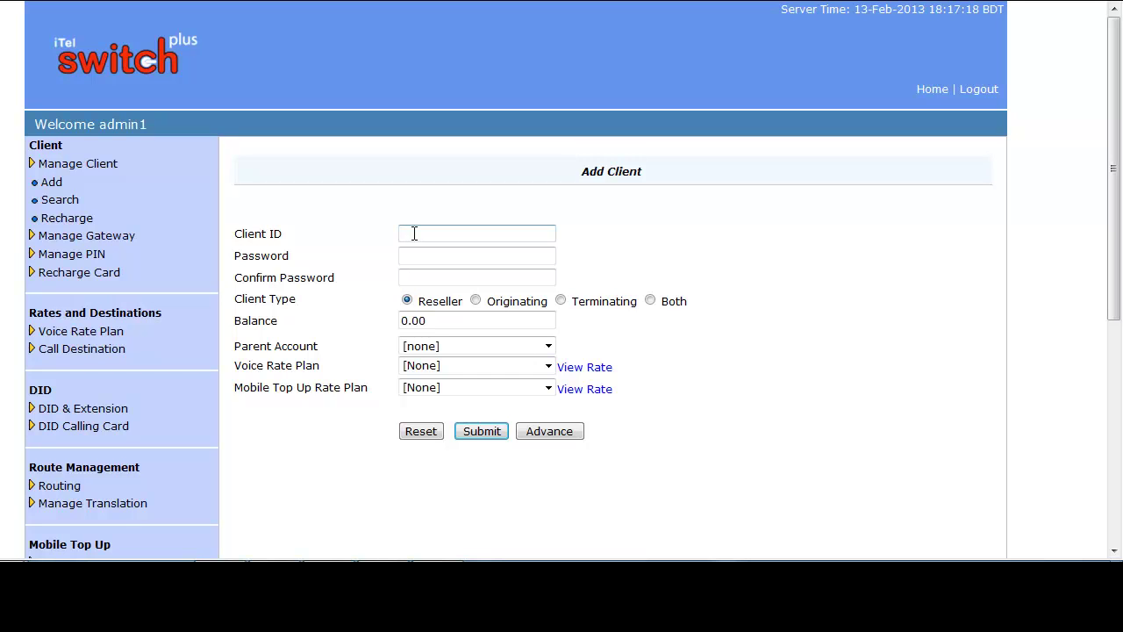
text(korim)
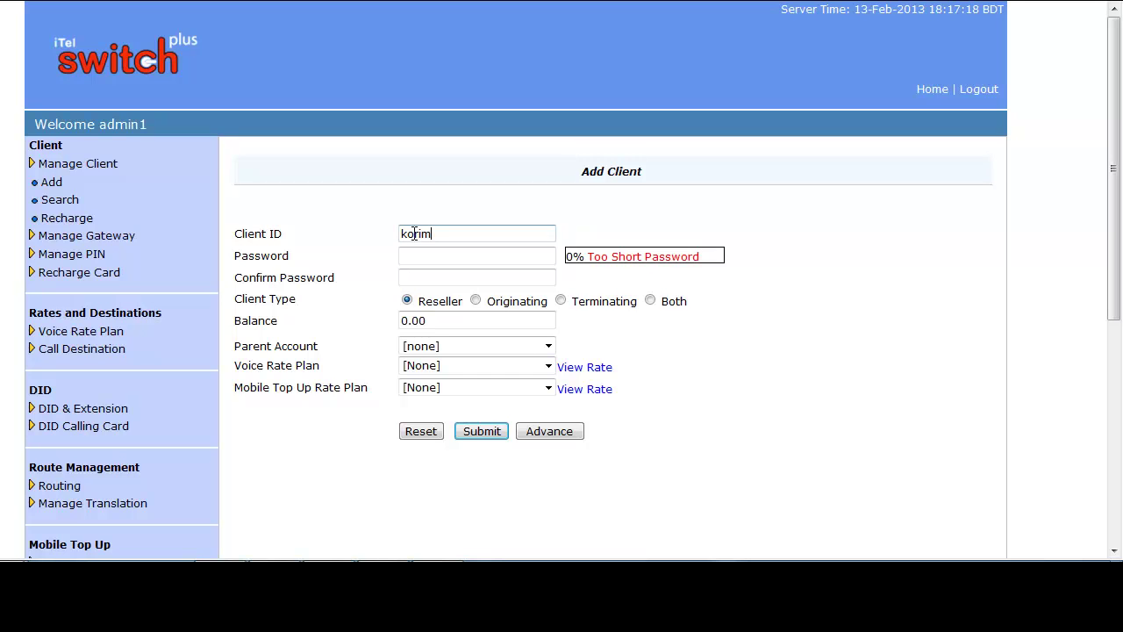
click(427, 255)
key(Tab)
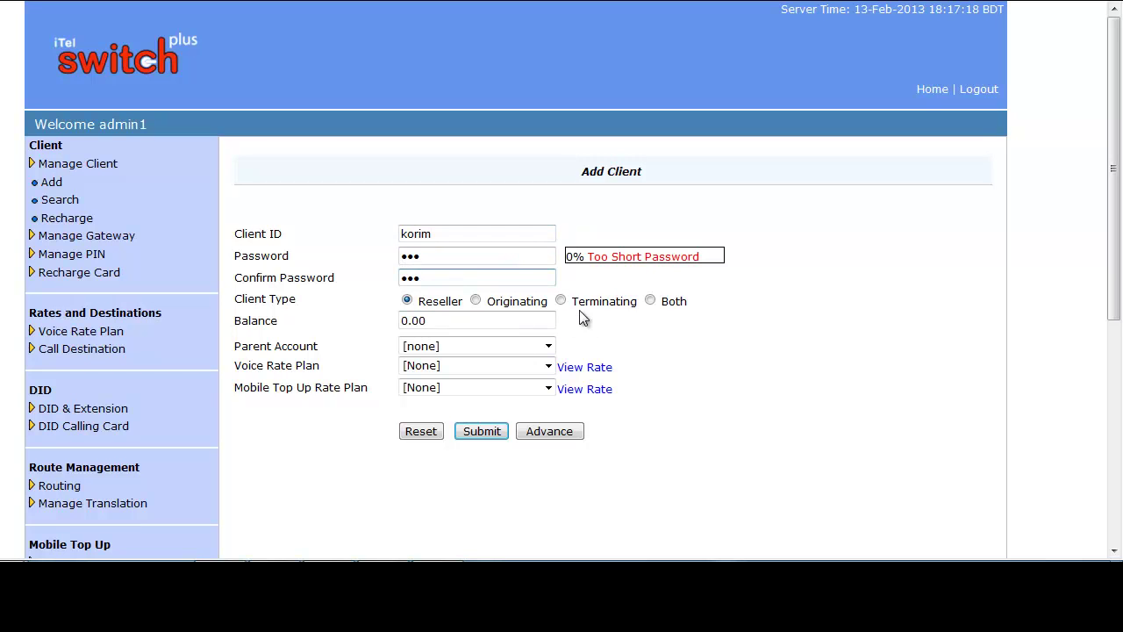
click(650, 301)
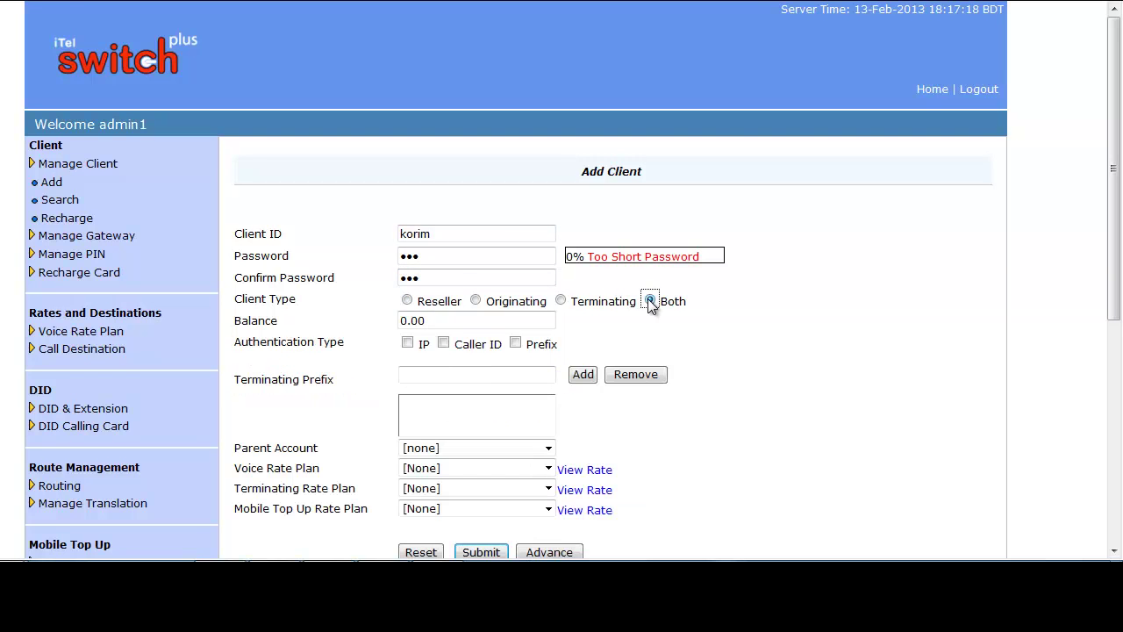
Step: Replace the 0.00 balance with 200 and tick IP authentication
click(445, 320)
drag(445, 320, 399, 322)
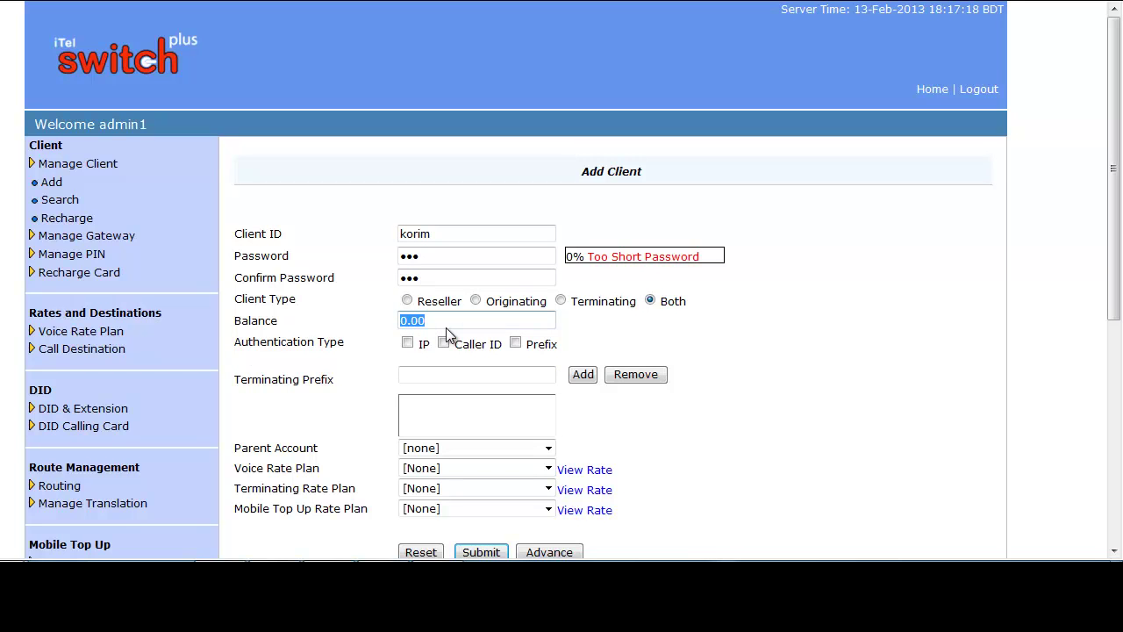
text(200)
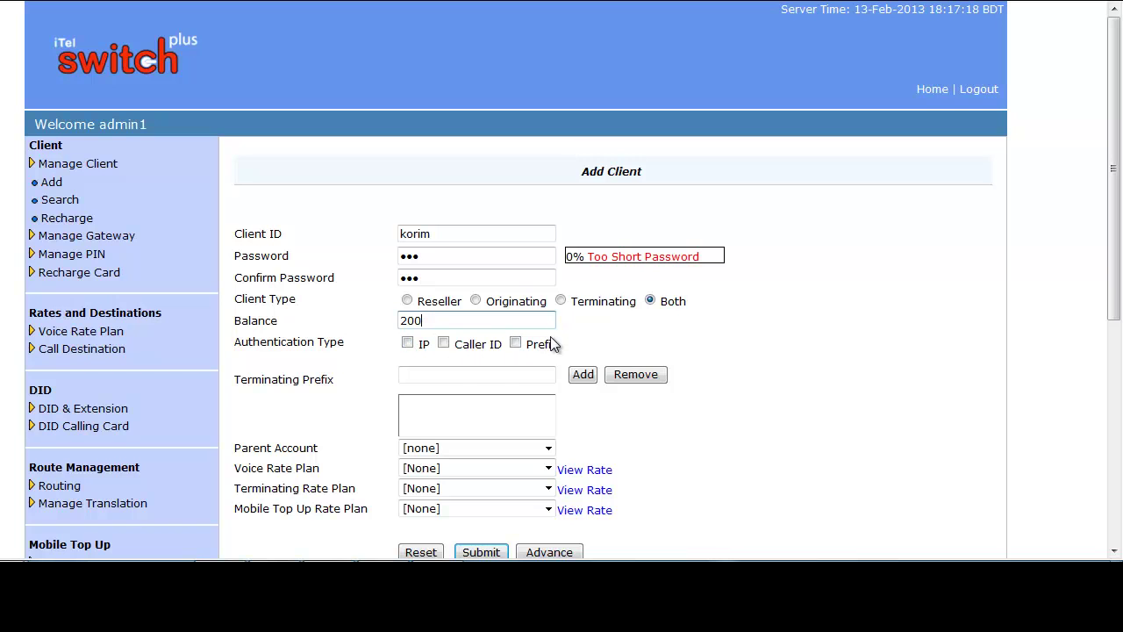
click(407, 344)
Step: Add 56.78.45.34 with port 5060 to the client's allowed IP list
click(426, 373)
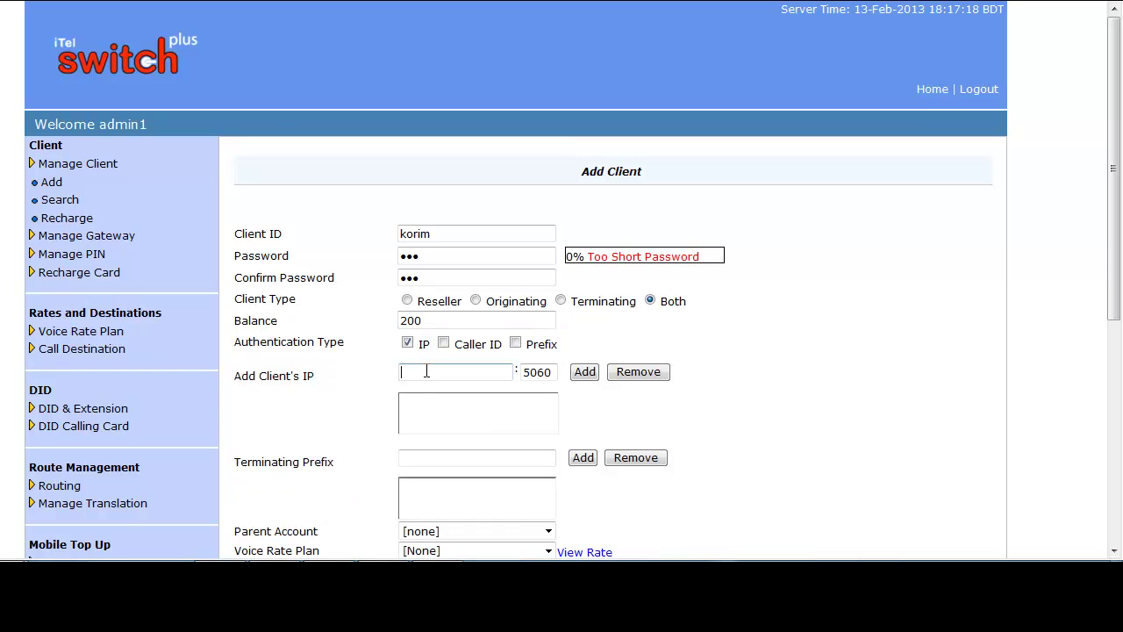
text(56.73.45.34)
drag(555, 373, 520, 381)
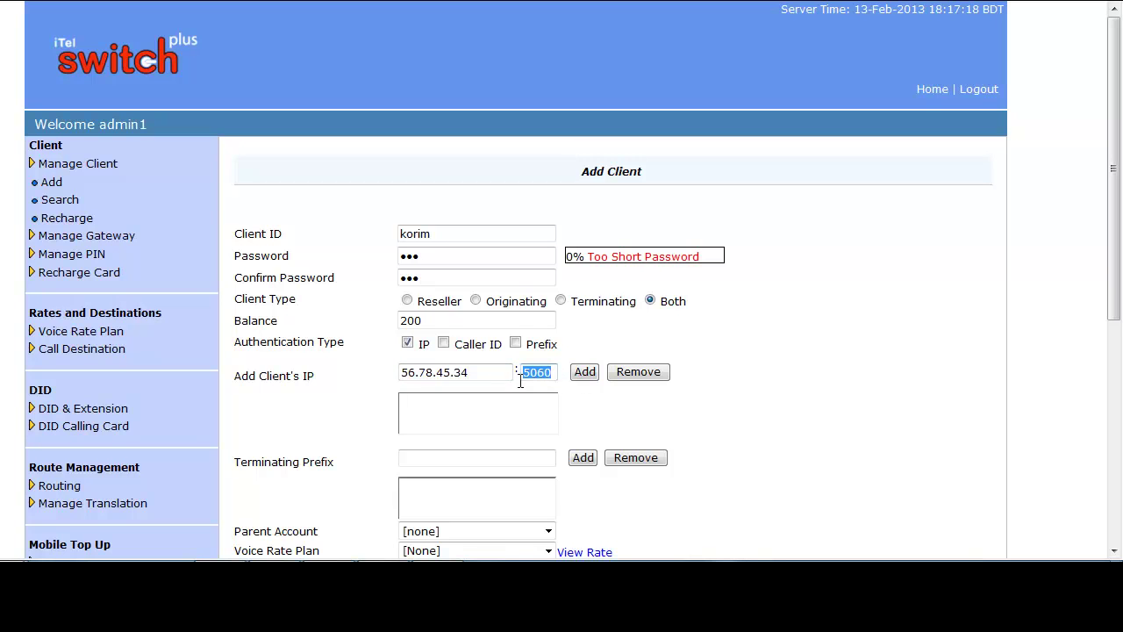
click(585, 373)
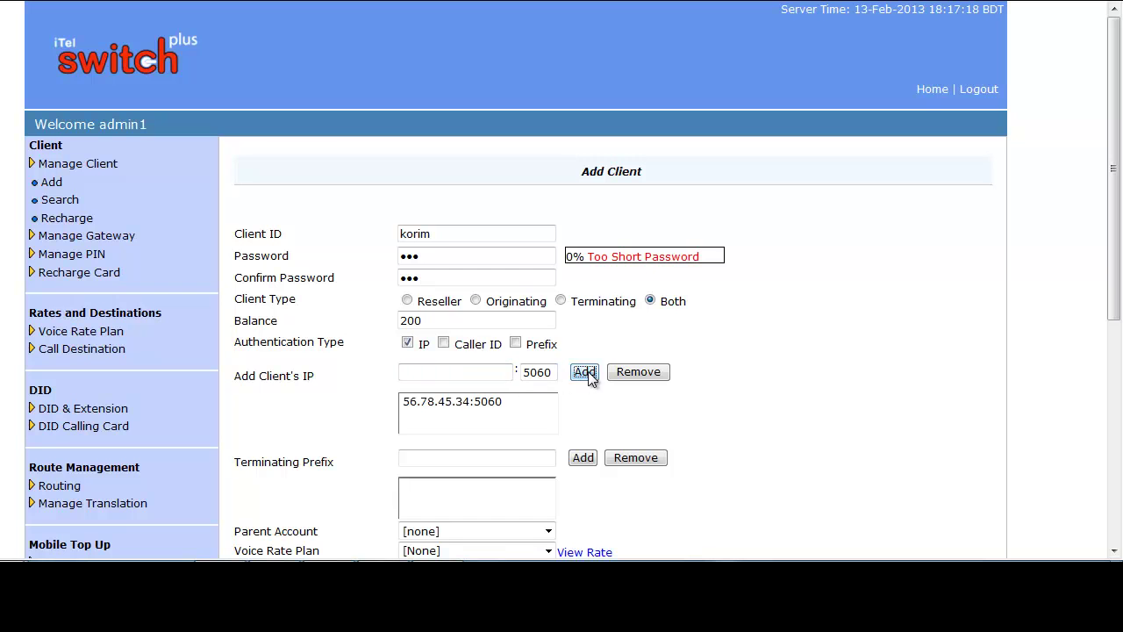
click(436, 459)
scroll(437, 460, down, 1)
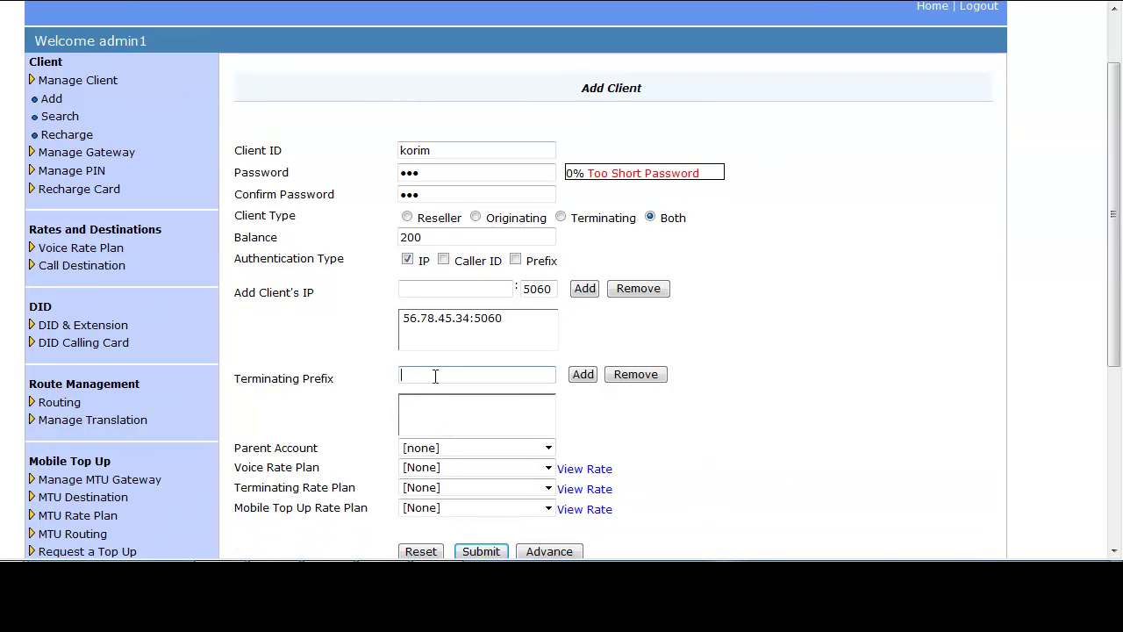
scroll(435, 374, down, 1)
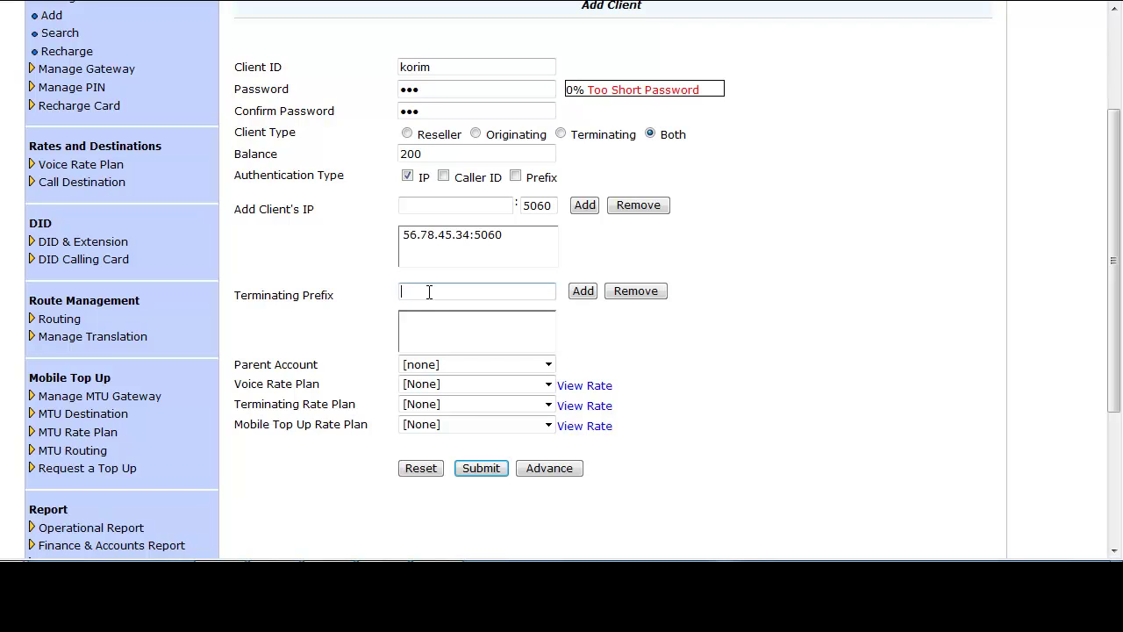
Step: Use Test rate Plan for voice and terminating rates, parent and top-up none, then expand Advance
click(549, 366)
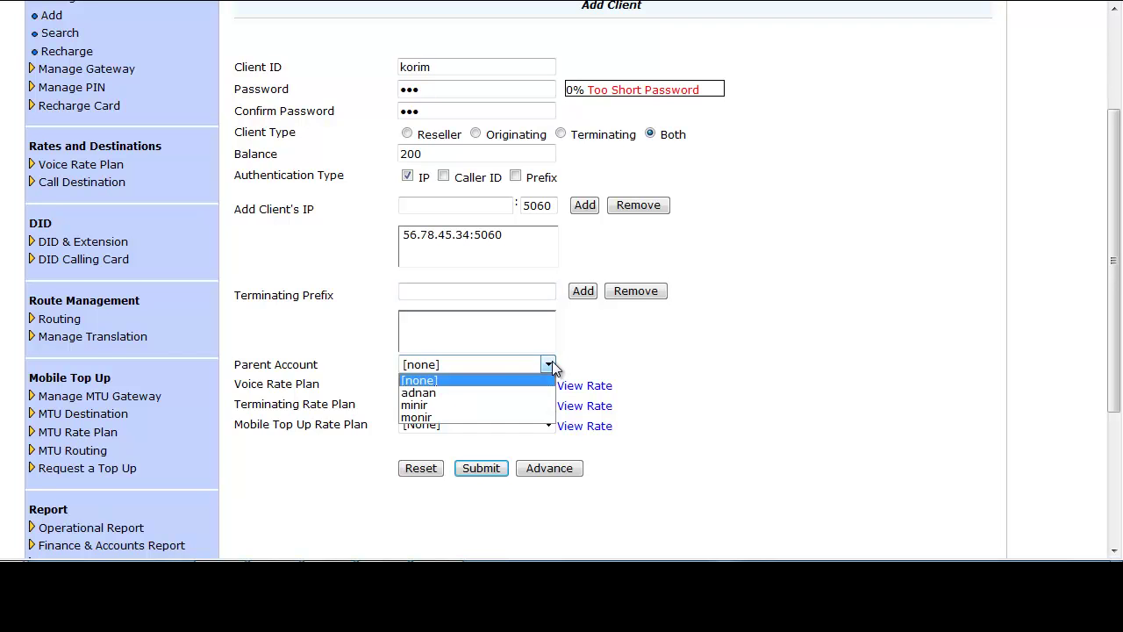
click(546, 378)
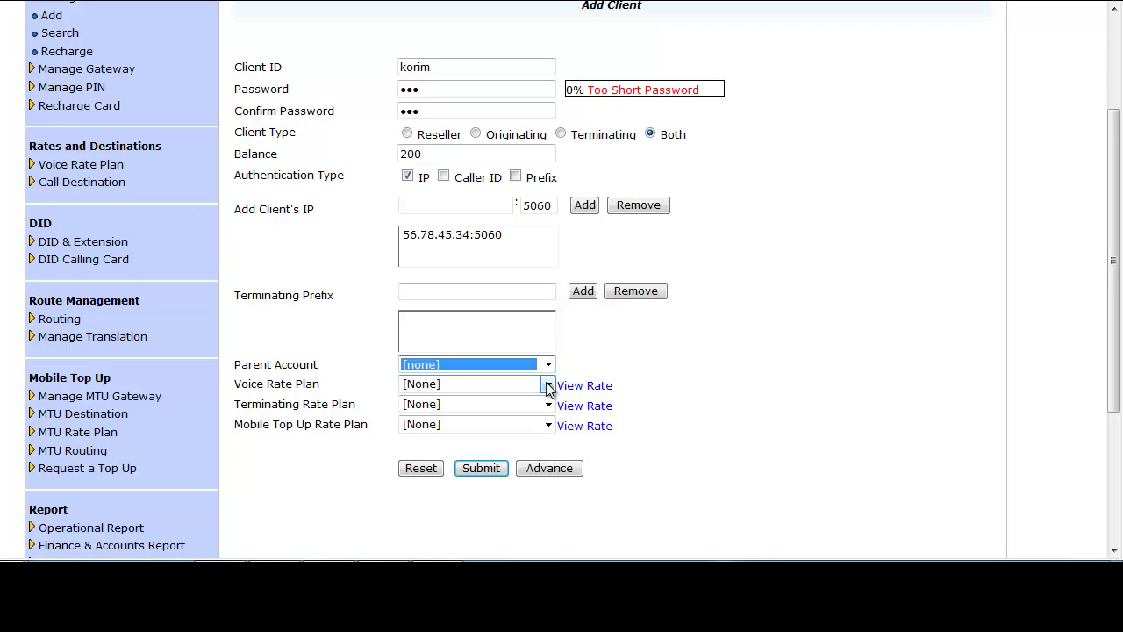
click(547, 387)
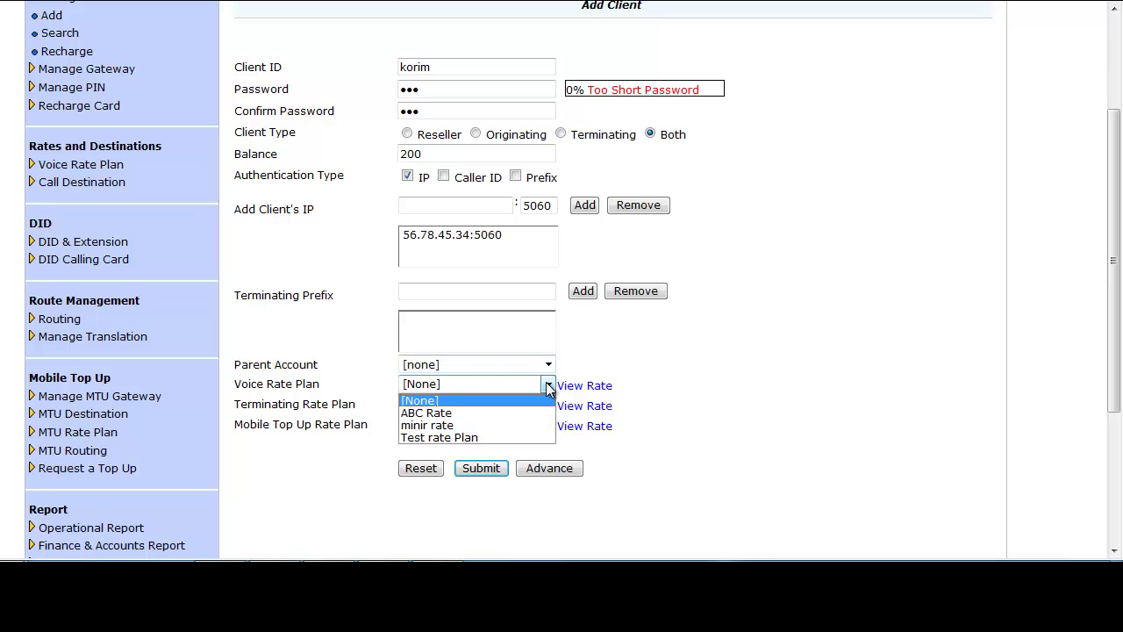
click(438, 435)
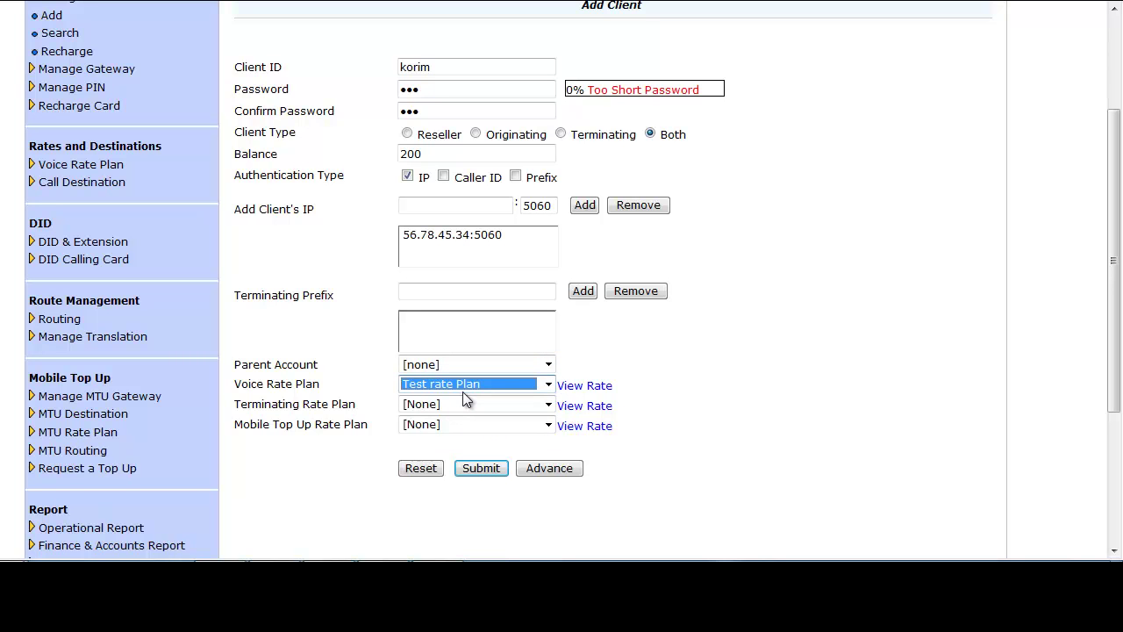
key(Tab)
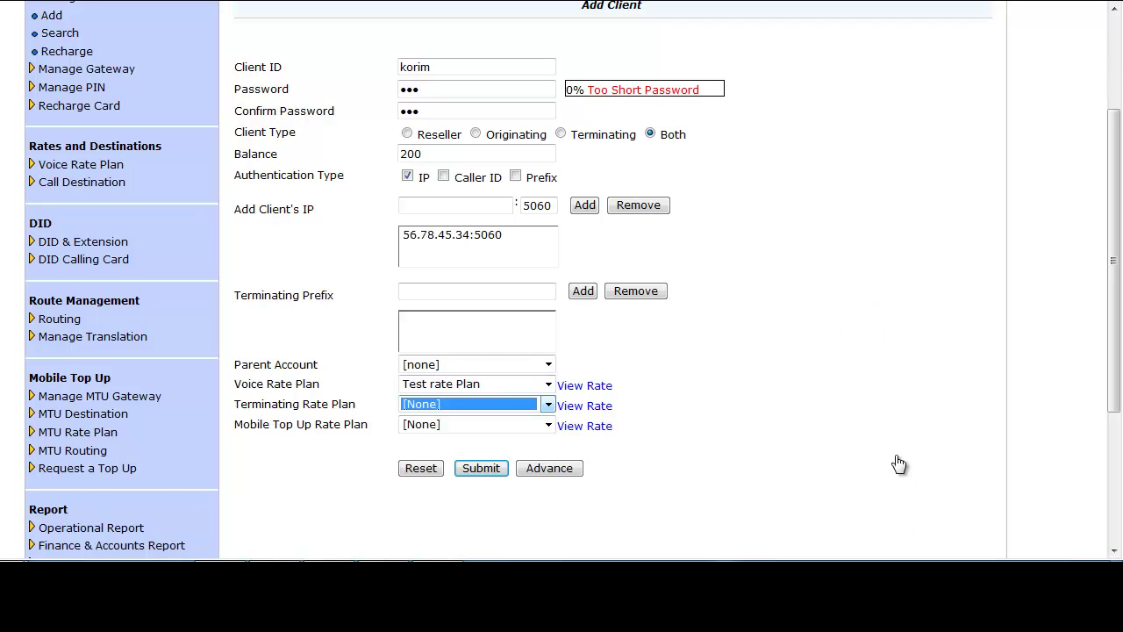
click(548, 406)
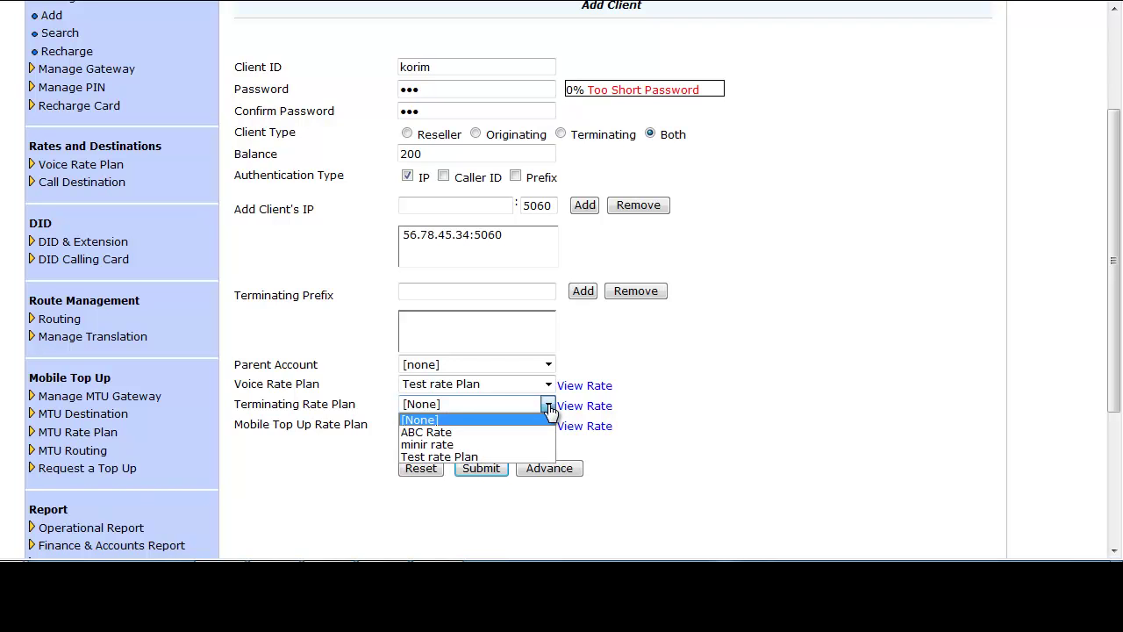
key(Down)
key(Down)
key(Down)
key(Return)
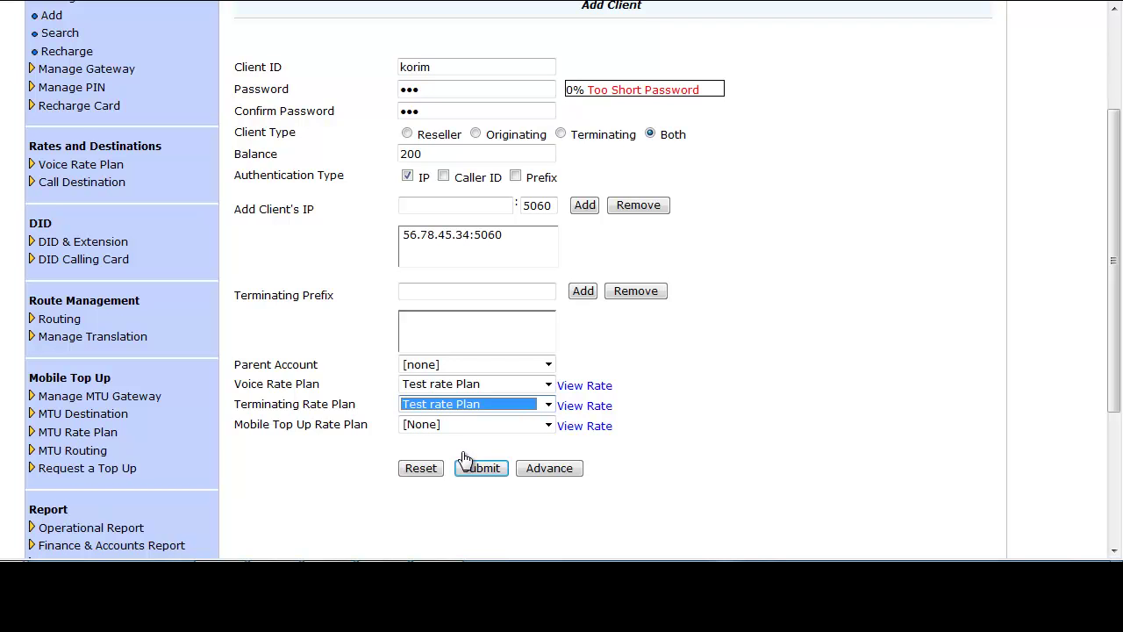
click(547, 425)
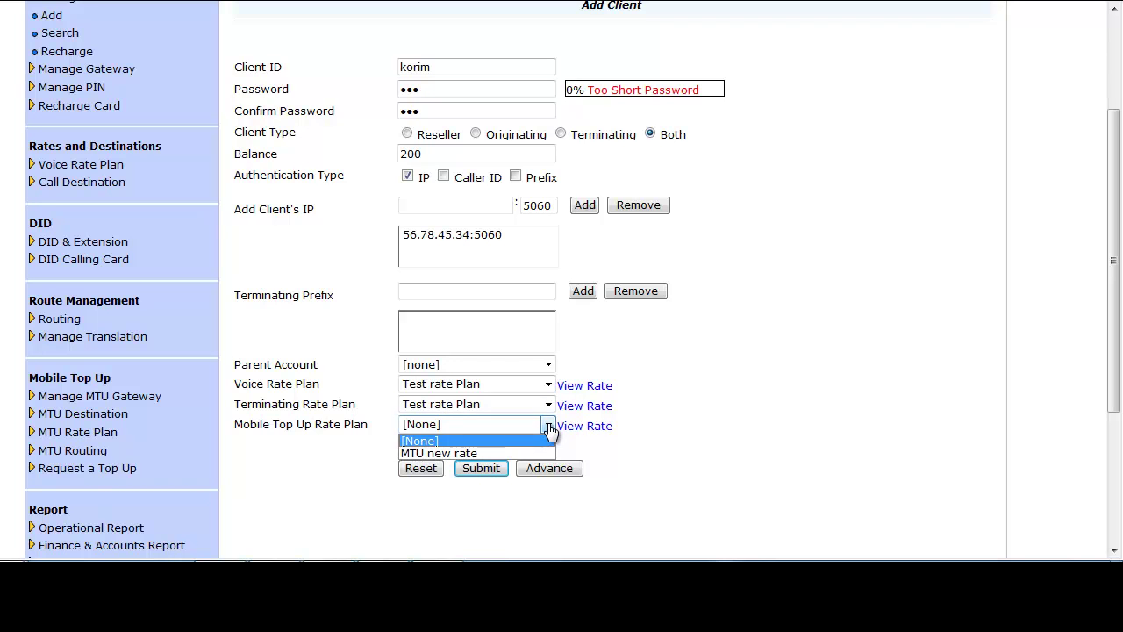
click(507, 440)
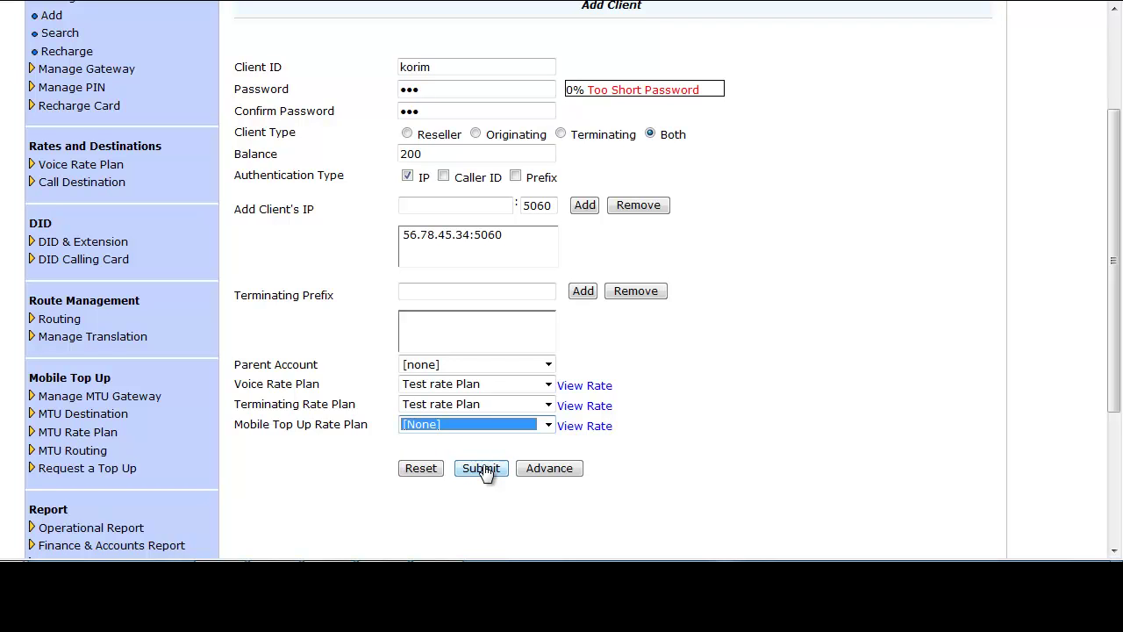
click(549, 468)
Step: Leave credit limit and maximum allowed calls as they are and submit client 'korim'
scroll(649, 351, down, 4)
scroll(570, 176, down, 2)
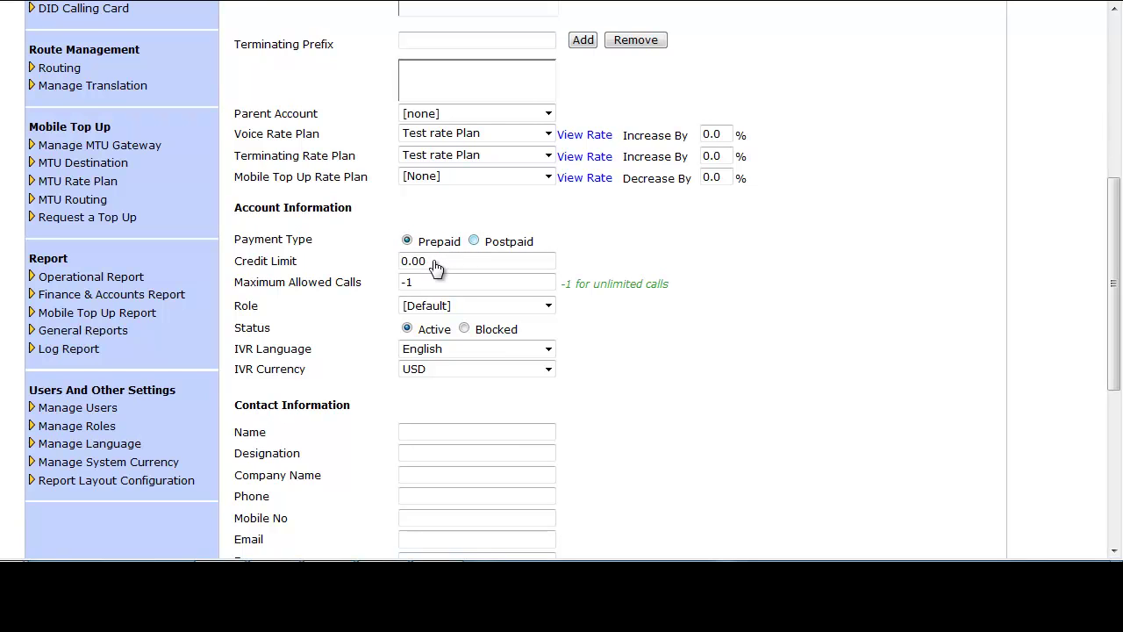
click(436, 268)
key(ctrl+a)
key(Tab)
key(Tab)
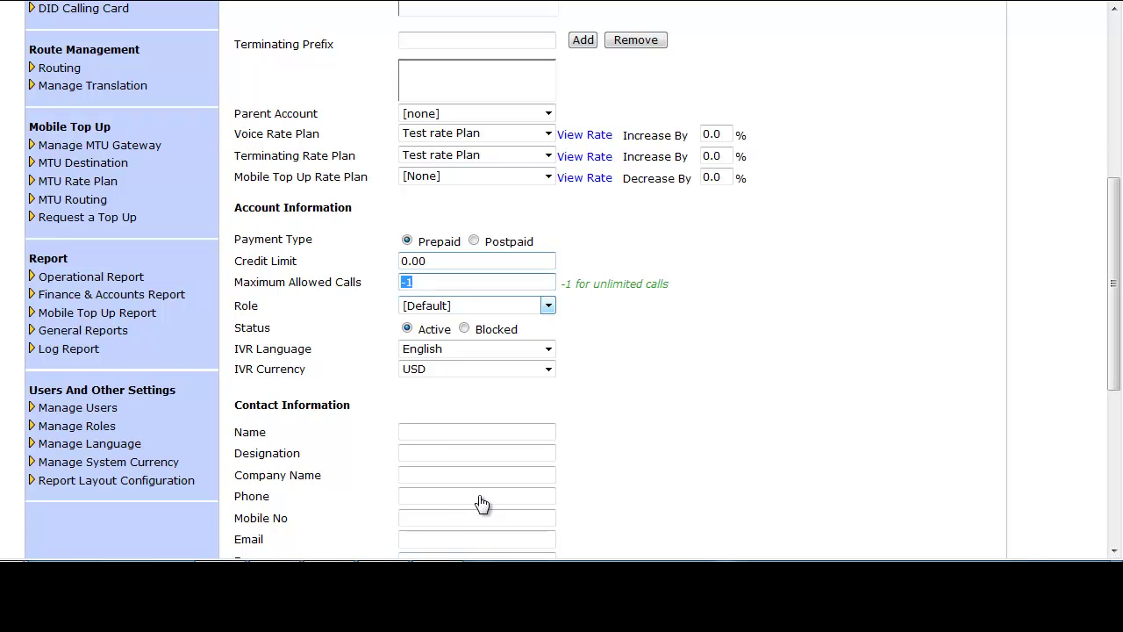
scroll(482, 502, down, 3)
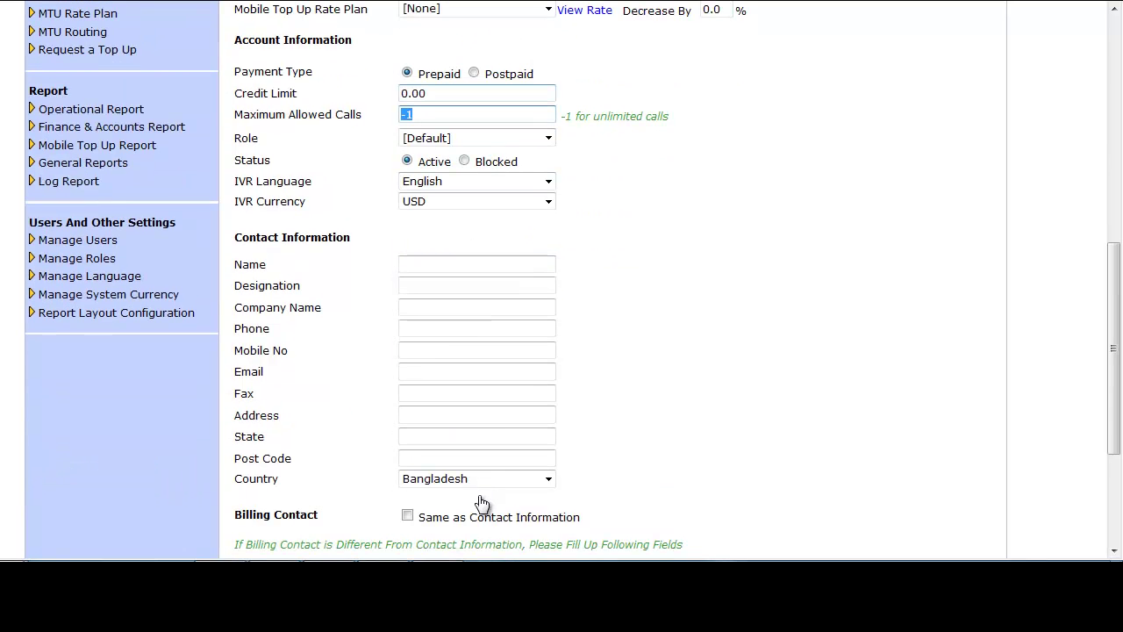
scroll(482, 503, down, 5)
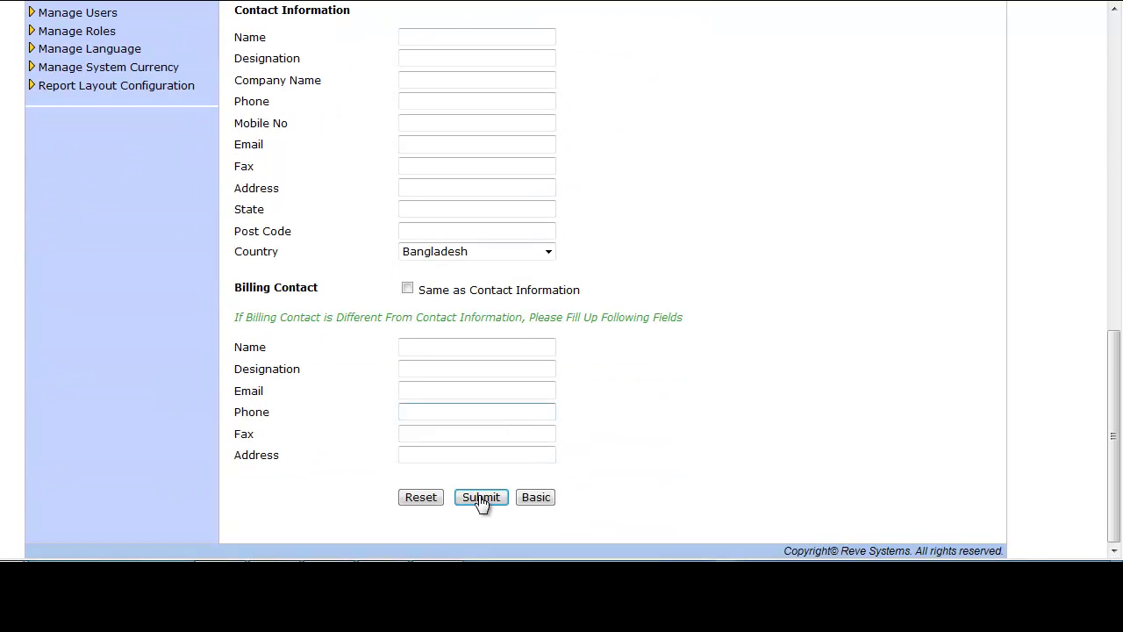
click(481, 497)
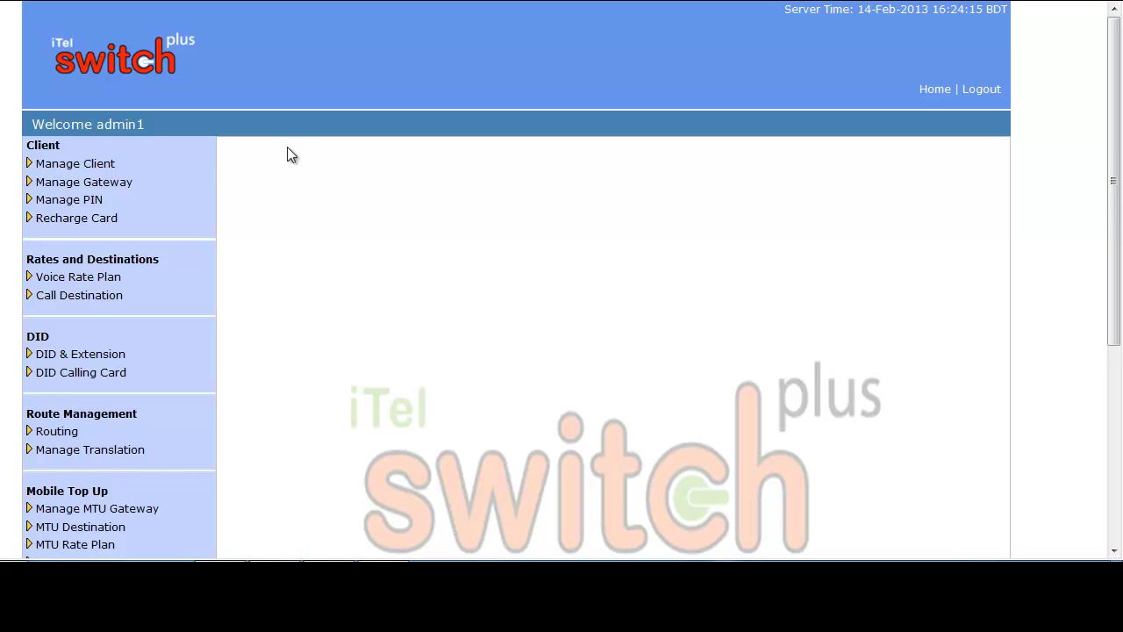
Step: Open the client search page and check its filters, keeping Show Deleted as No
click(126, 166)
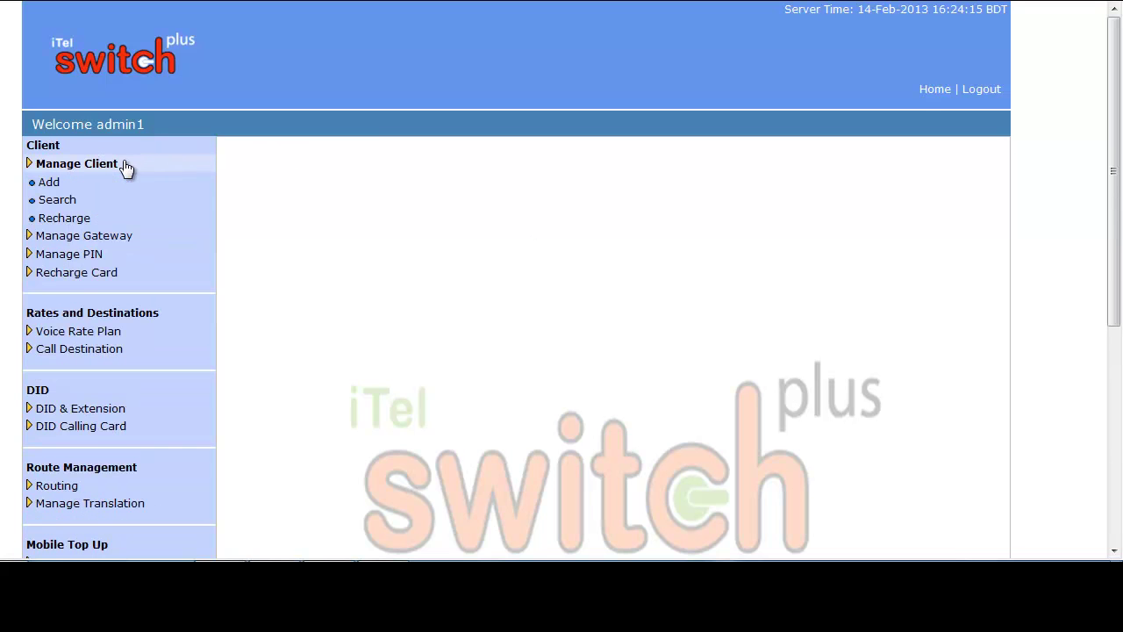
click(66, 204)
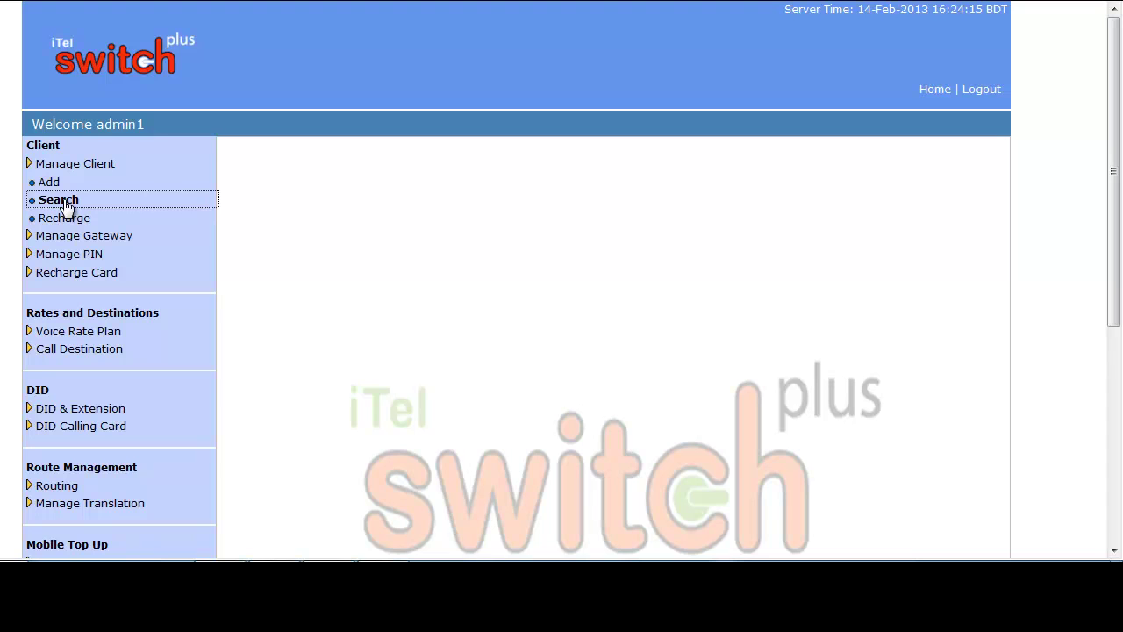
scroll(628, 153, down, 2)
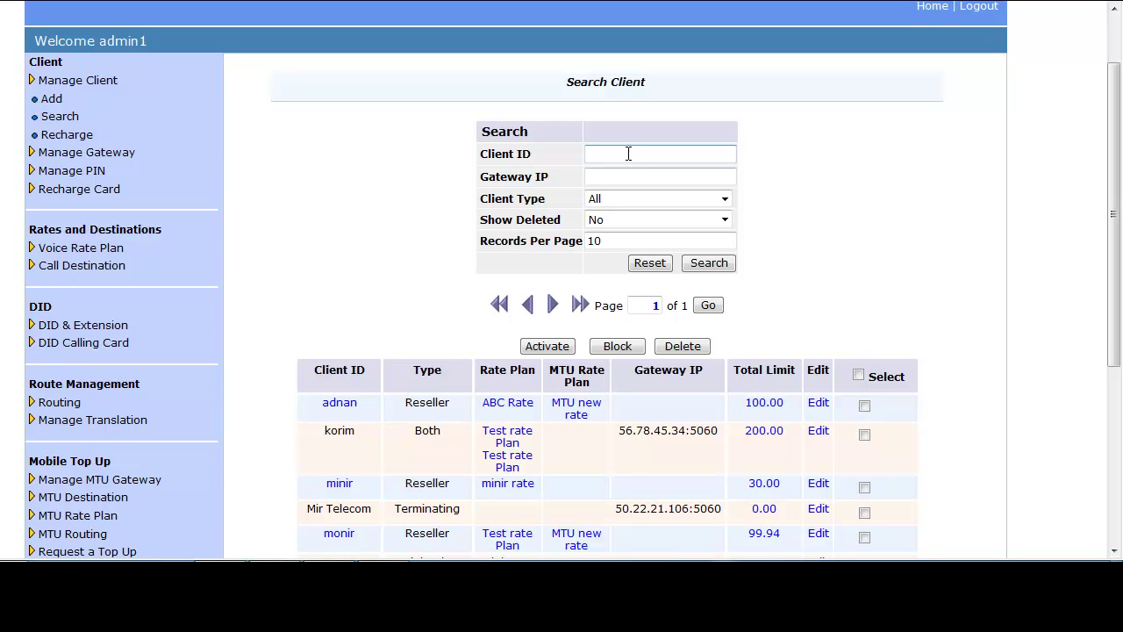
click(629, 153)
click(785, 163)
click(724, 201)
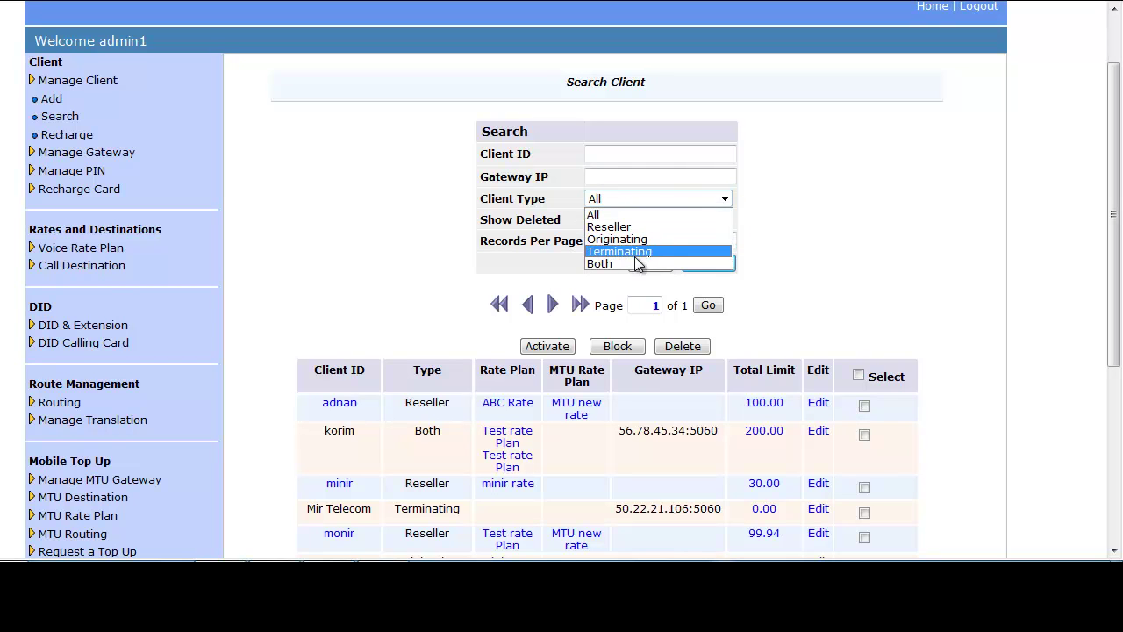
click(626, 213)
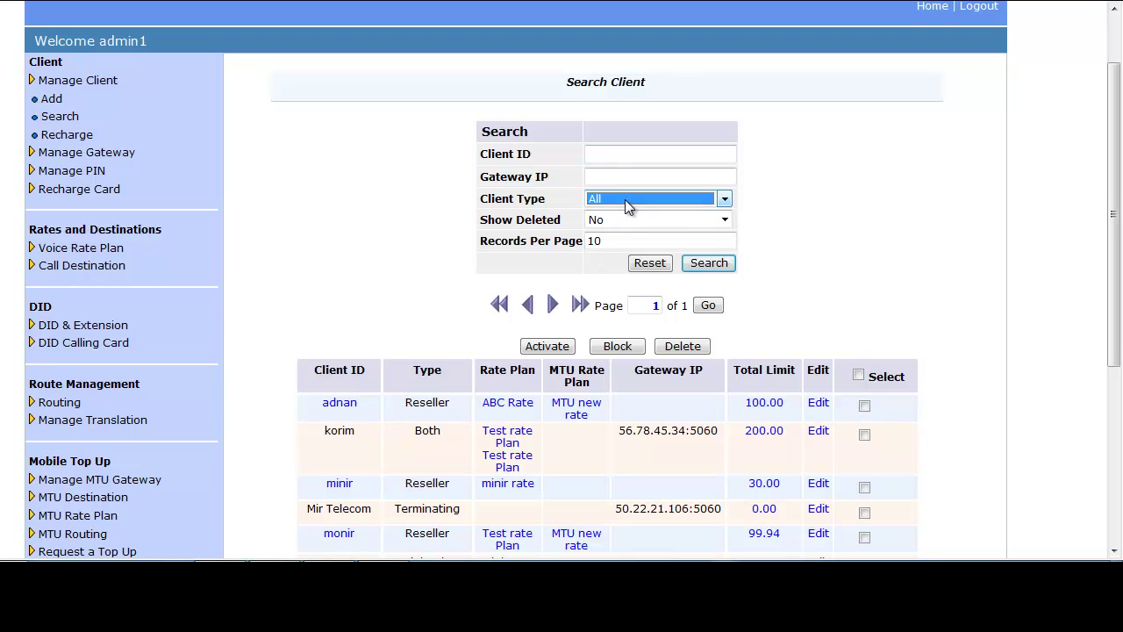
click(725, 220)
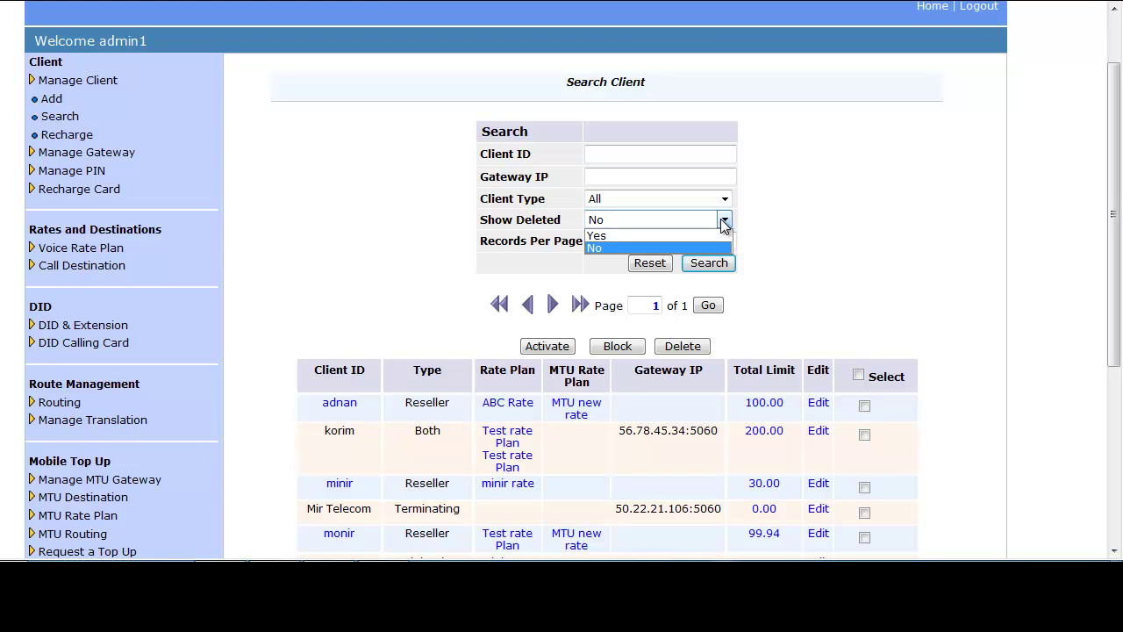
click(597, 249)
click(637, 240)
drag(636, 239, 589, 240)
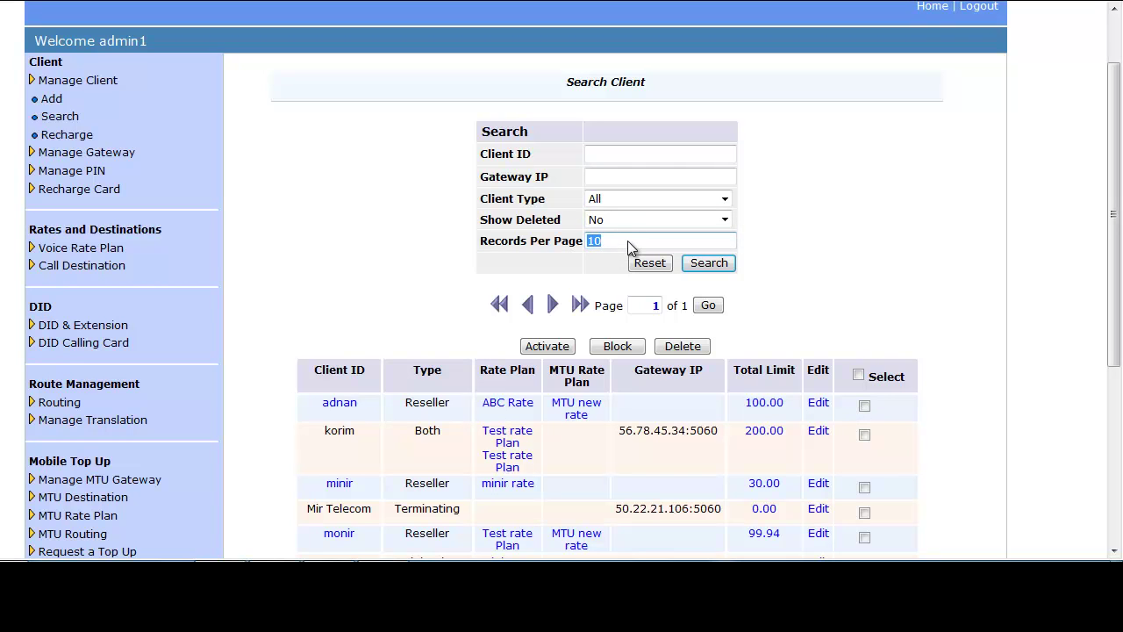
click(628, 240)
Step: Search for Reseller-type clients and open the first reseller's details
click(725, 199)
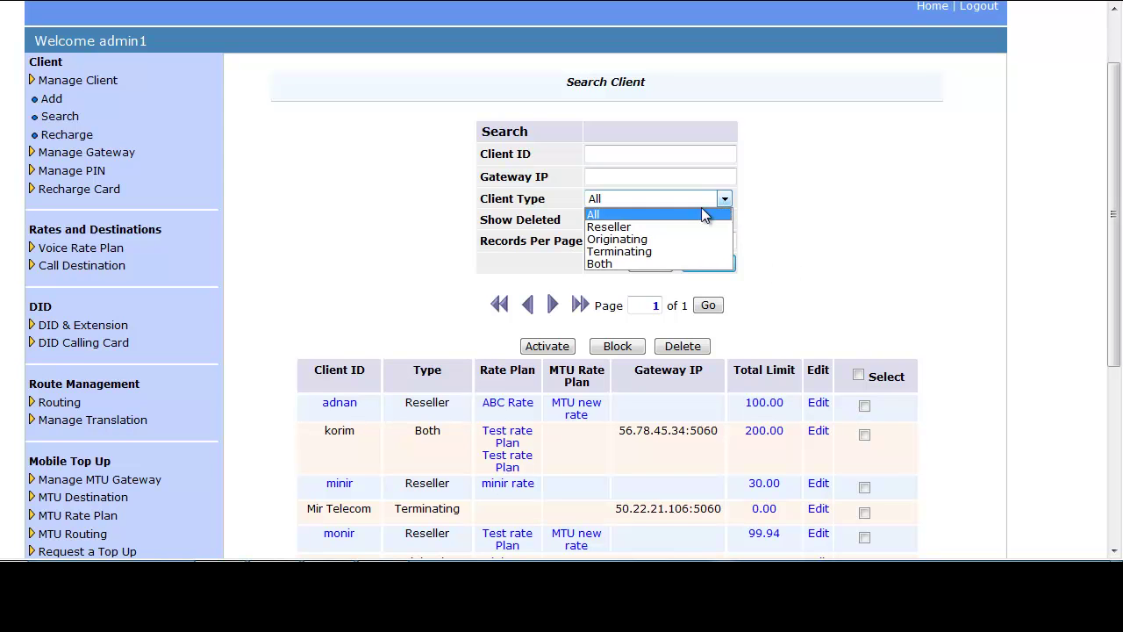
click(647, 226)
click(709, 265)
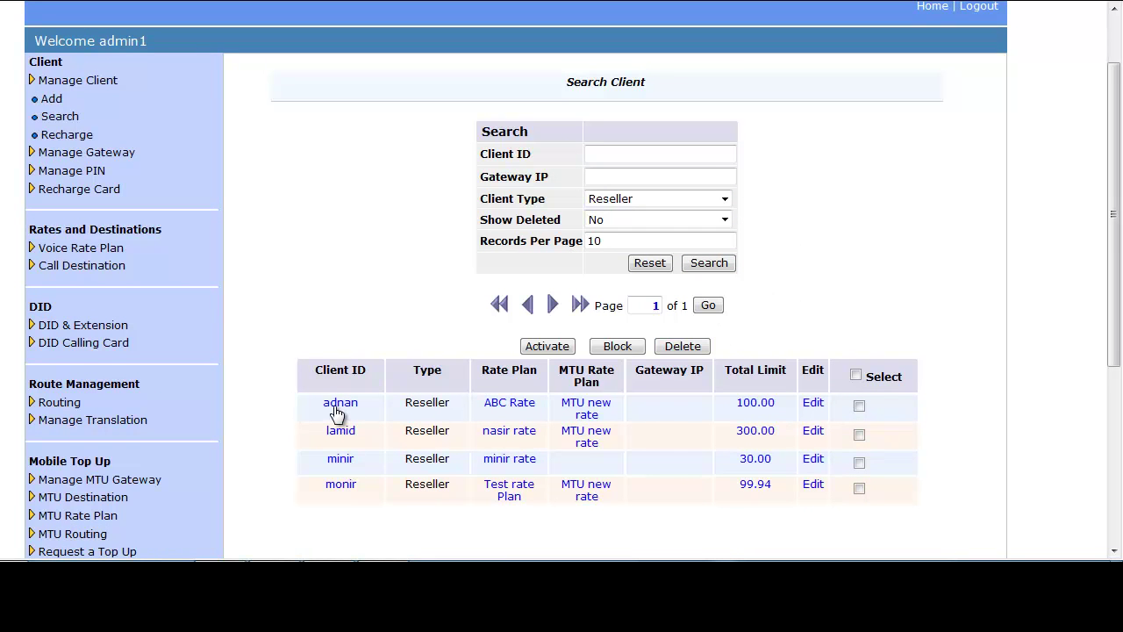
click(814, 404)
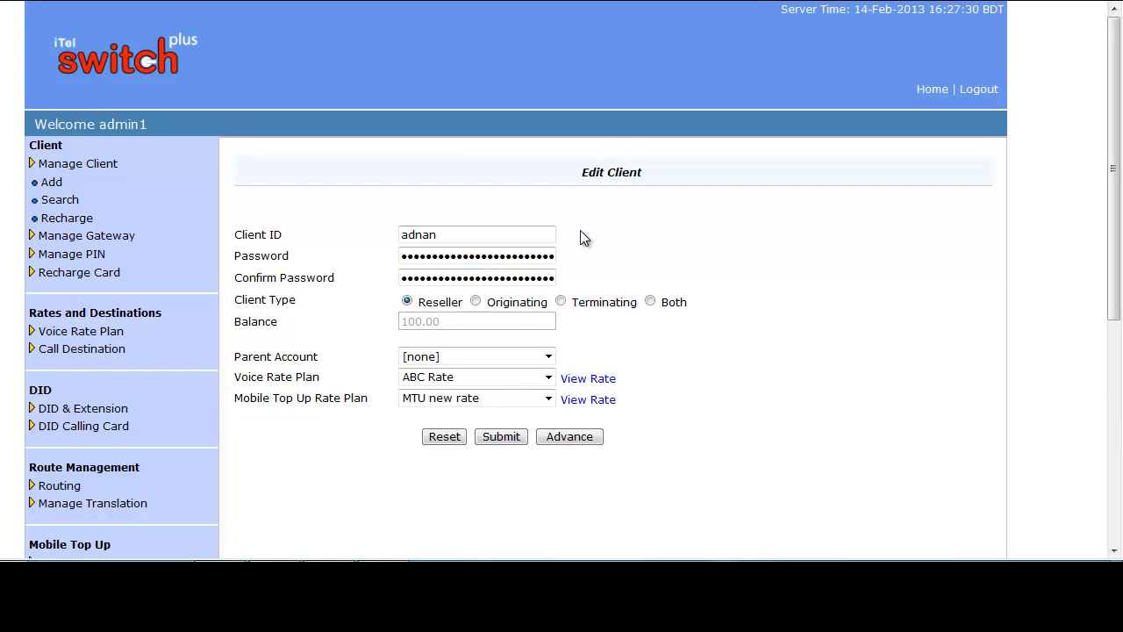
Step: Inspect the first reseller's ID, password and rate plan fields, then show its advanced settings
click(451, 235)
click(451, 256)
click(548, 377)
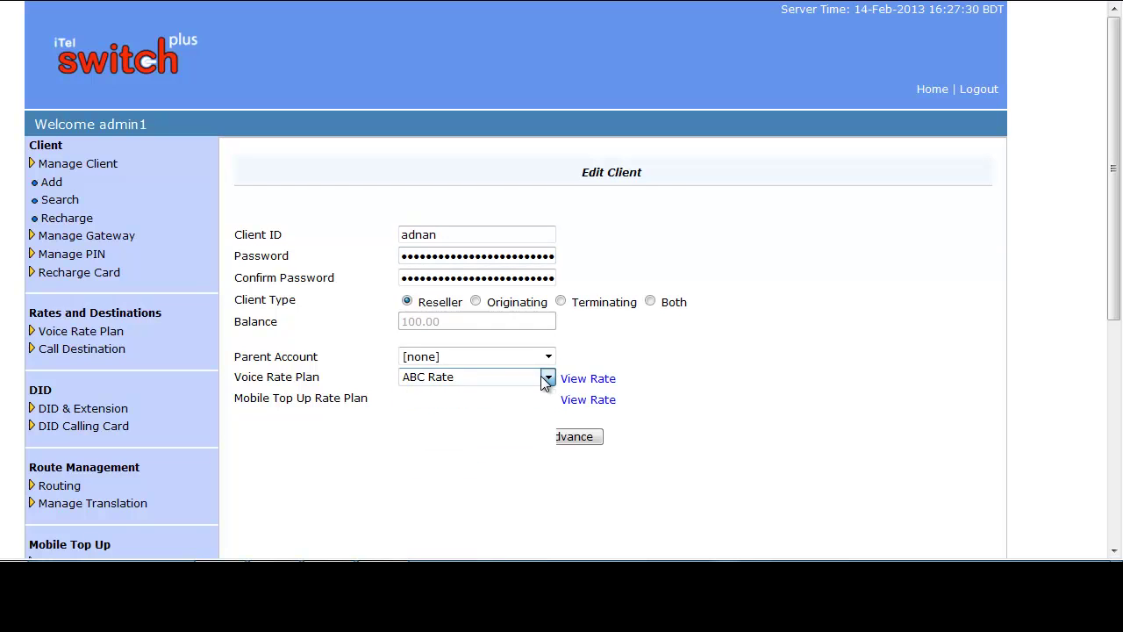
click(548, 378)
click(548, 398)
scroll(587, 432, down, 3)
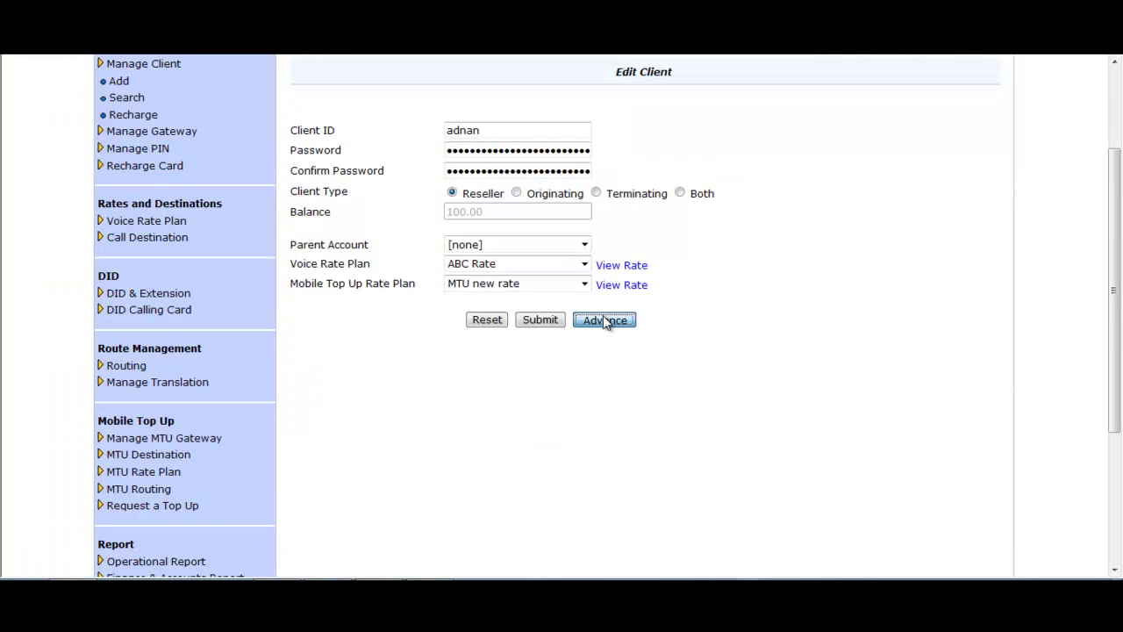
click(603, 321)
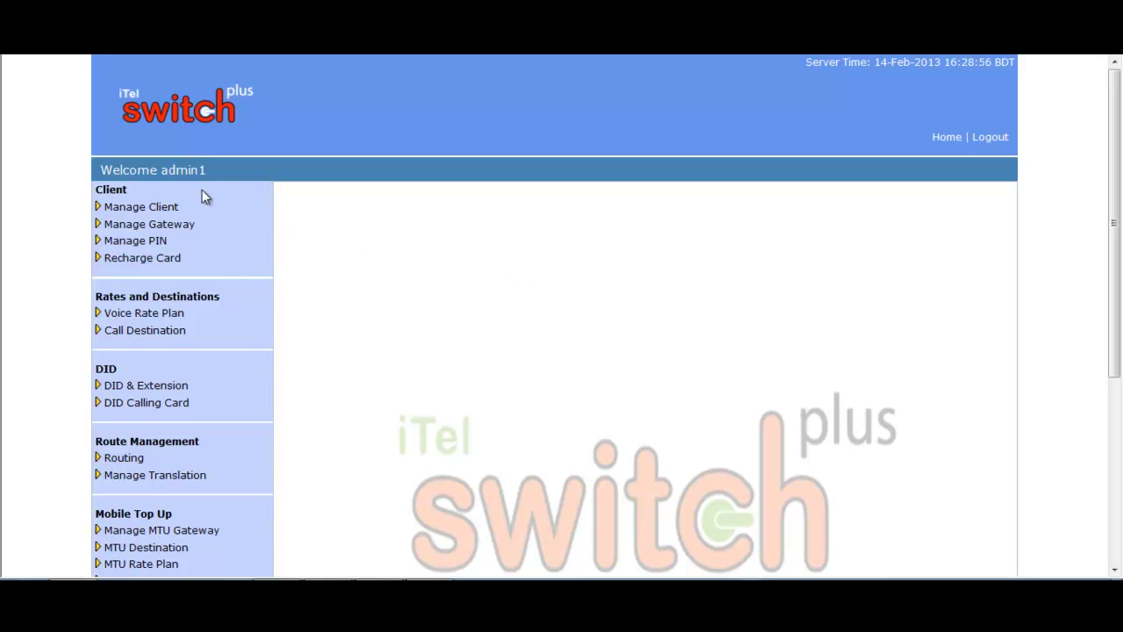
Step: Open the Manage Client > Recharge page and set the Client Type filter to All
click(149, 211)
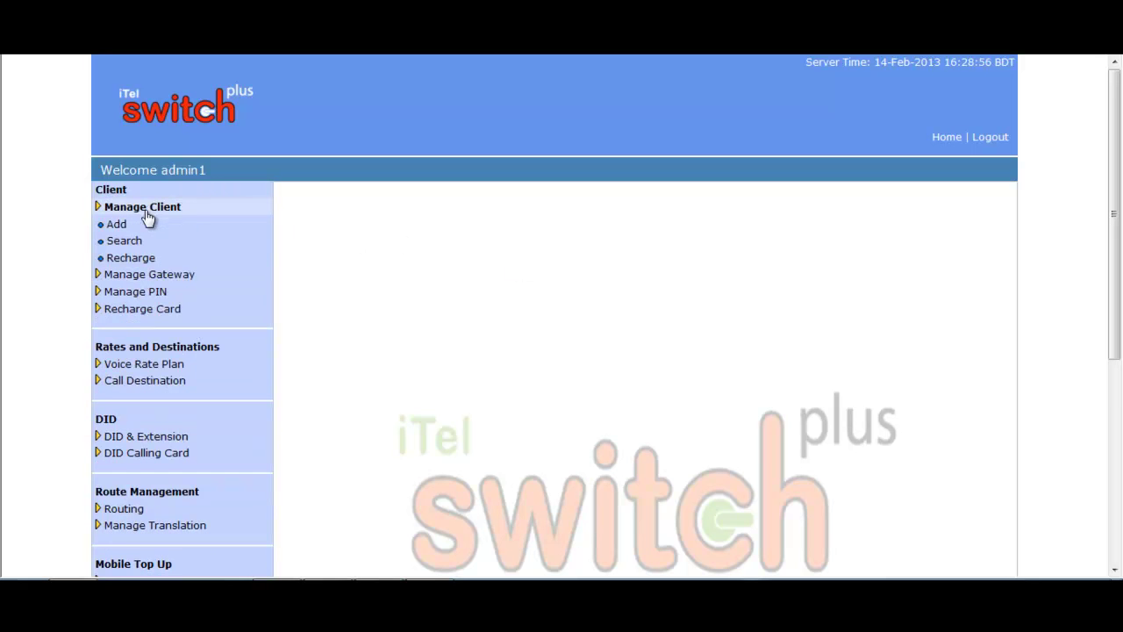
click(128, 265)
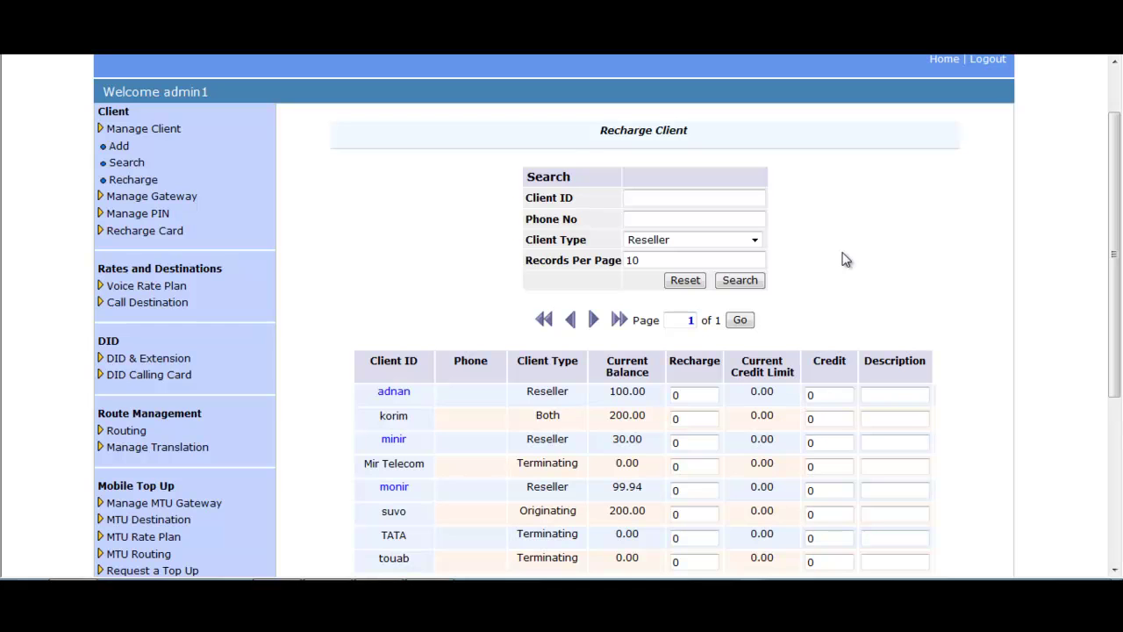
click(630, 200)
click(647, 216)
click(754, 242)
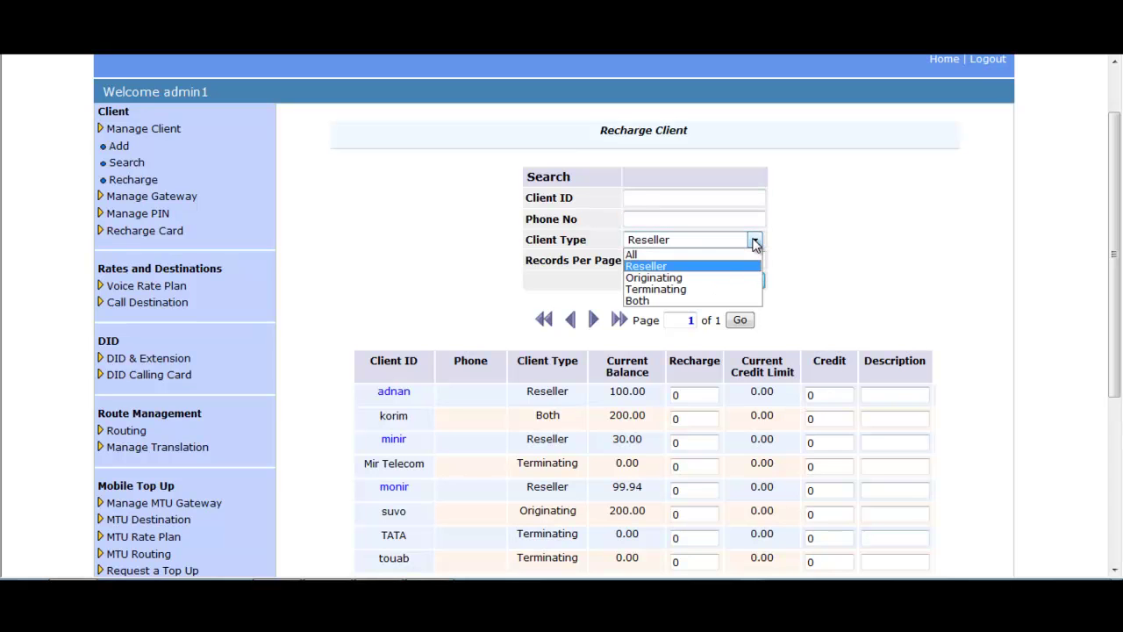
key(Down)
key(Up)
key(Up)
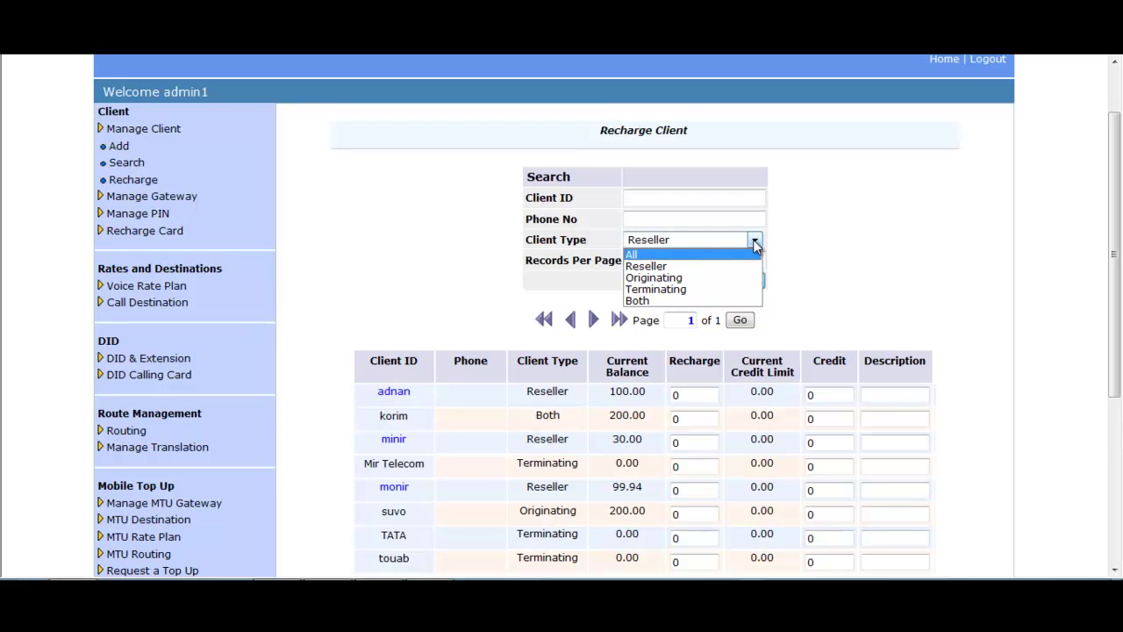
click(754, 244)
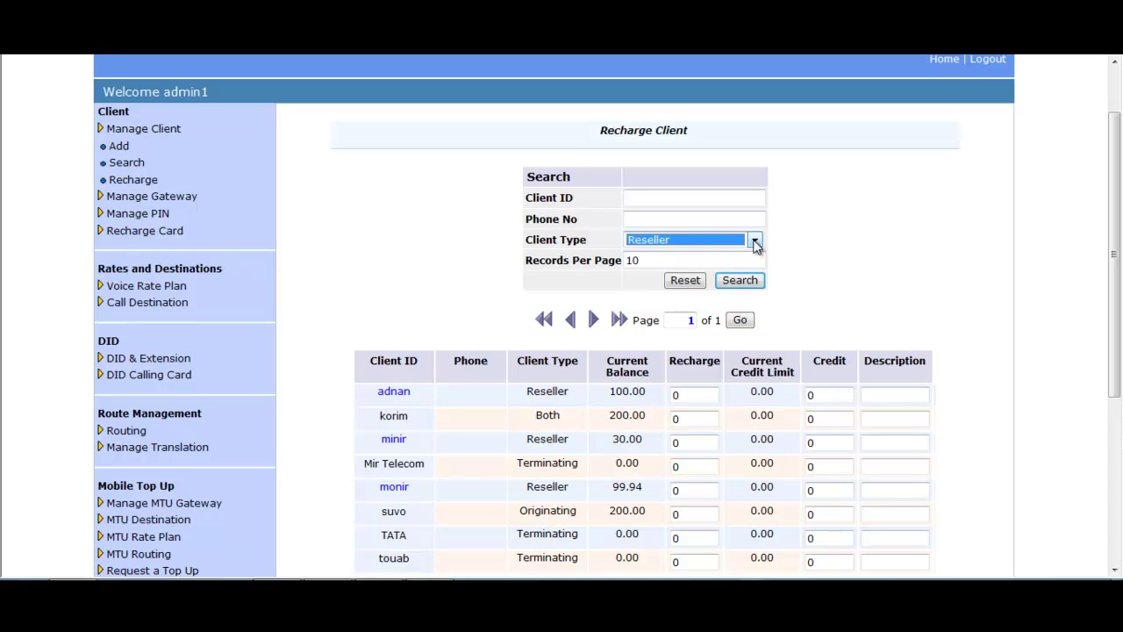
click(754, 243)
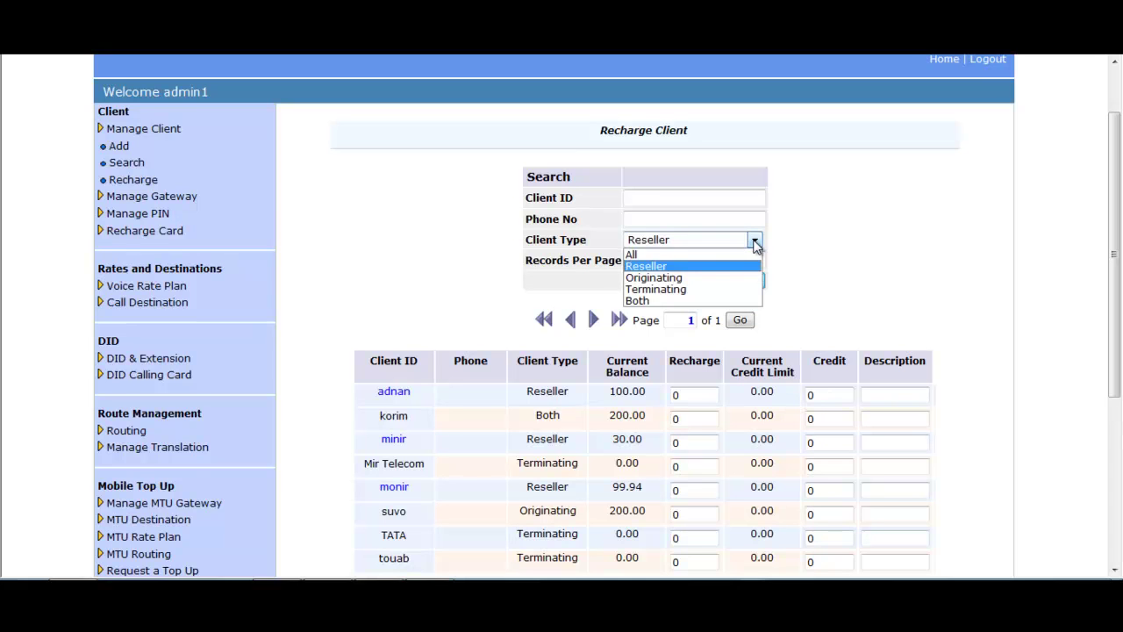
click(683, 254)
Step: Search by the reseller's client ID so only that reseller's row is listed
click(652, 196)
text(adnan)
click(739, 280)
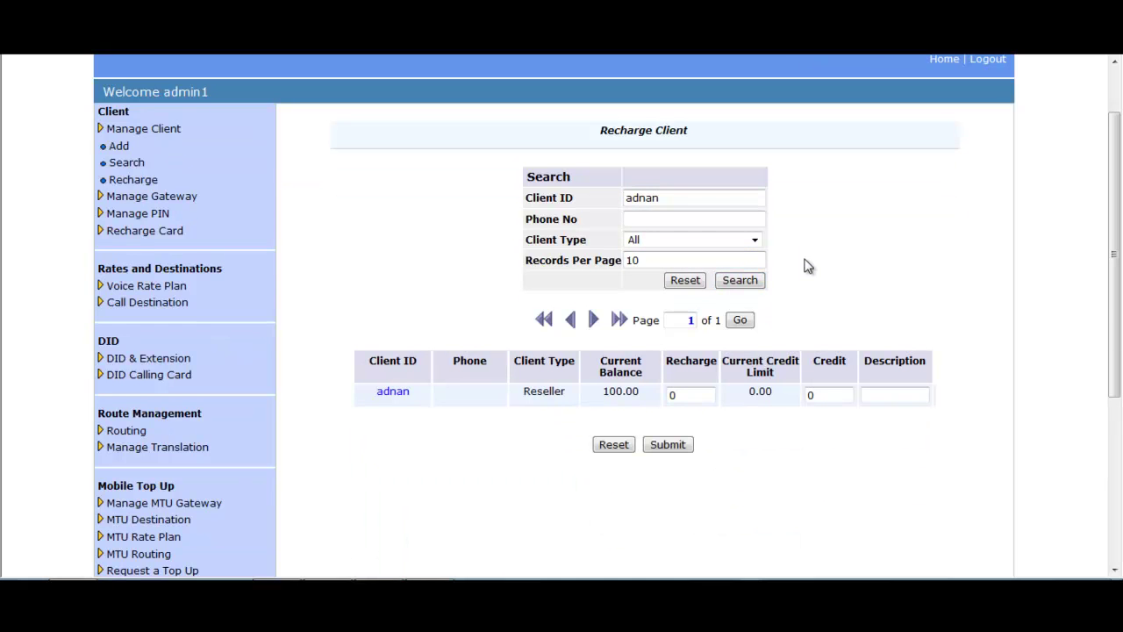
Step: Recharge the reseller with 1000 and confirm the summary, raising its balance to 1100.00
click(689, 395)
drag(702, 395, 661, 395)
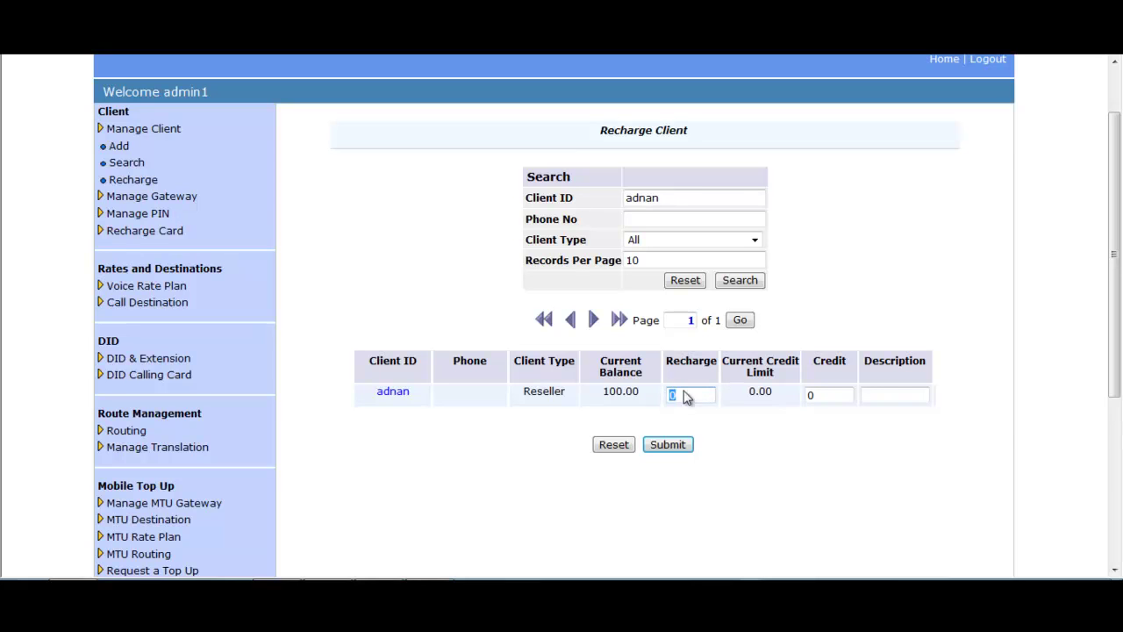
click(839, 393)
click(893, 394)
drag(690, 395, 660, 400)
text(1000)
click(666, 446)
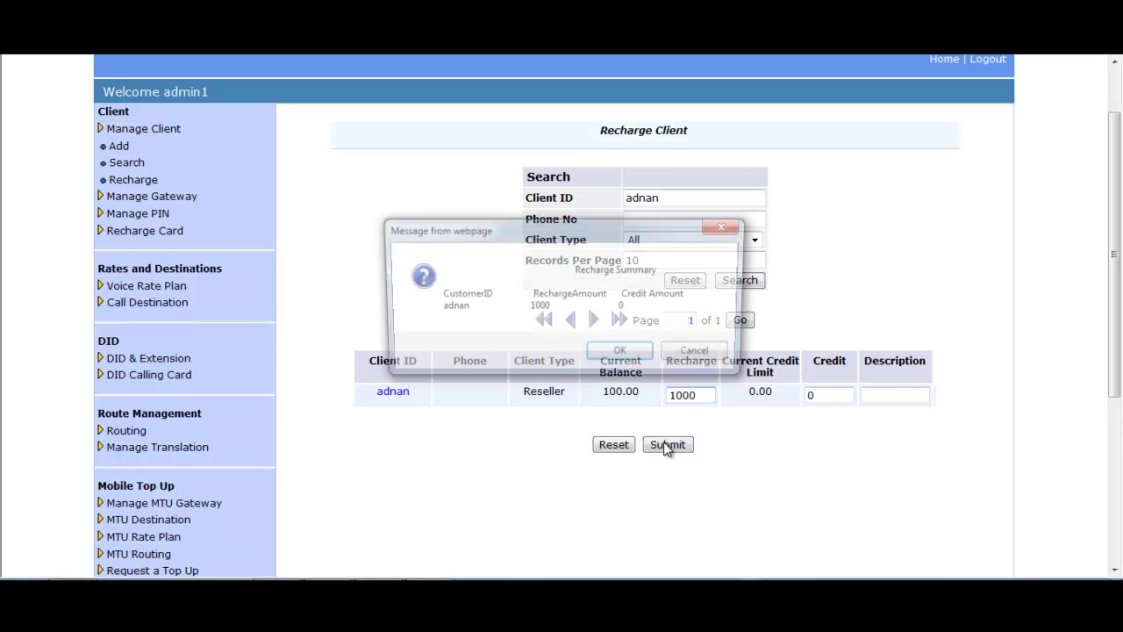
click(621, 354)
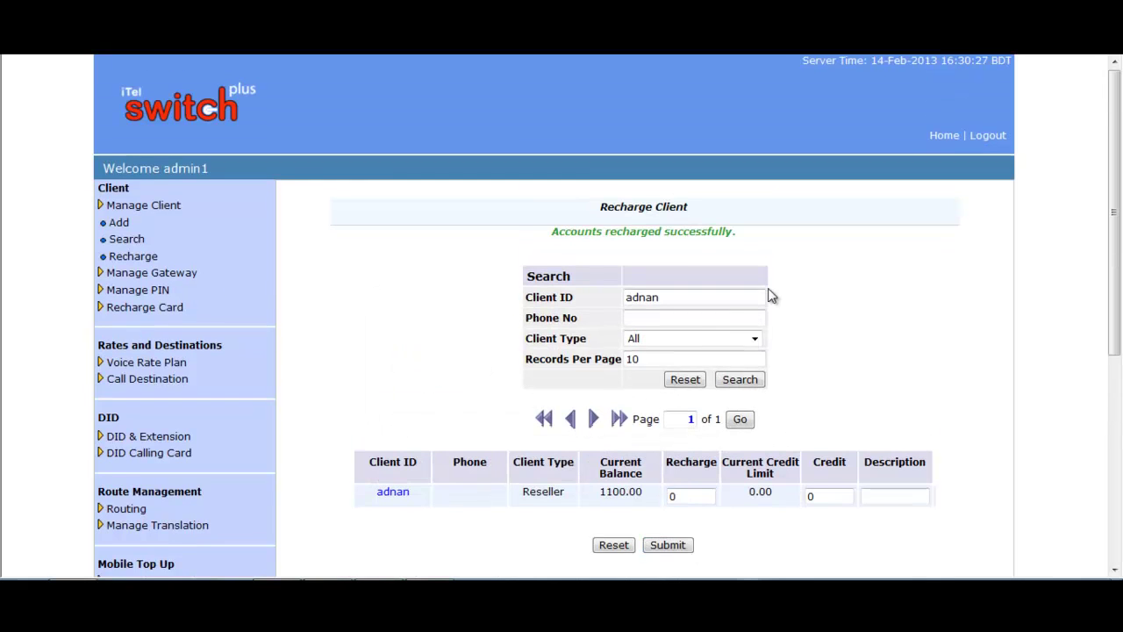
double_click(637, 409)
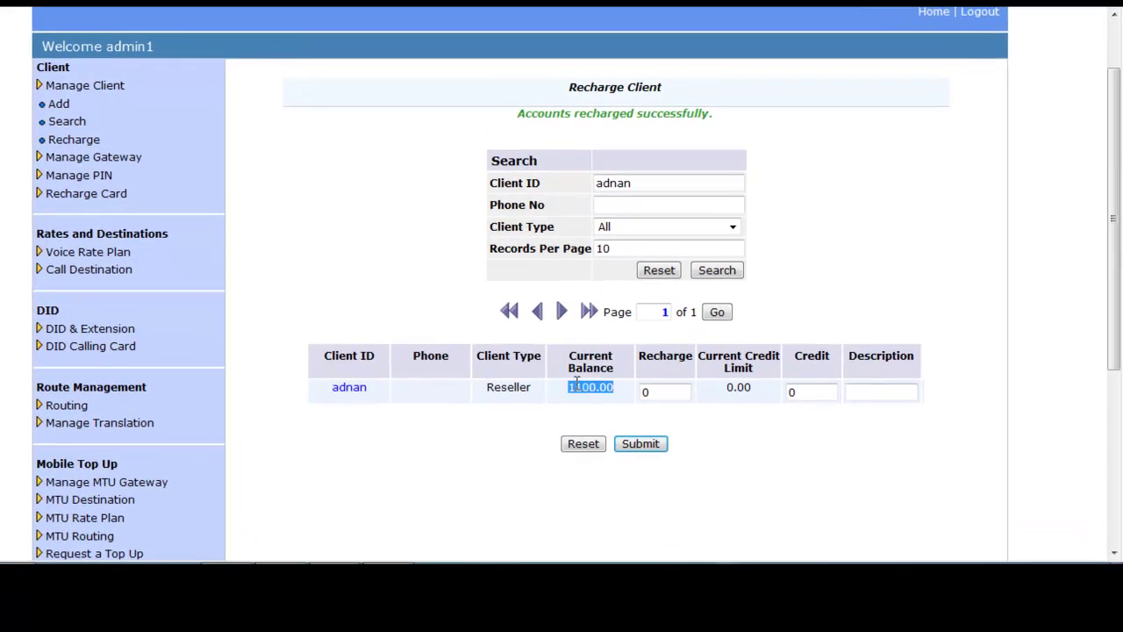